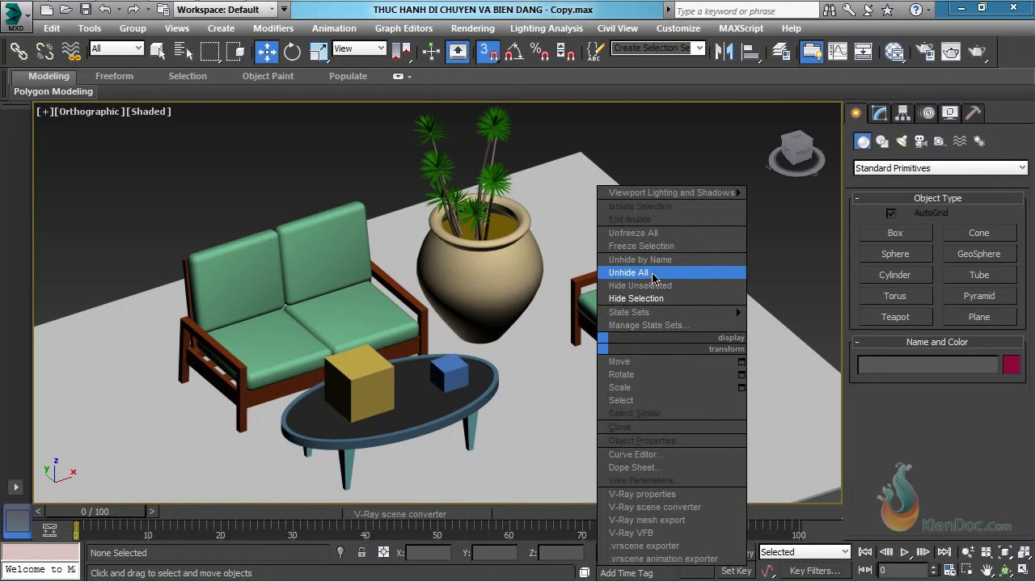
Unhide all objects in the scene and hide the pink teapot standing on the yellow box.
{"action": "left_click", "coordinate": [652, 276]}
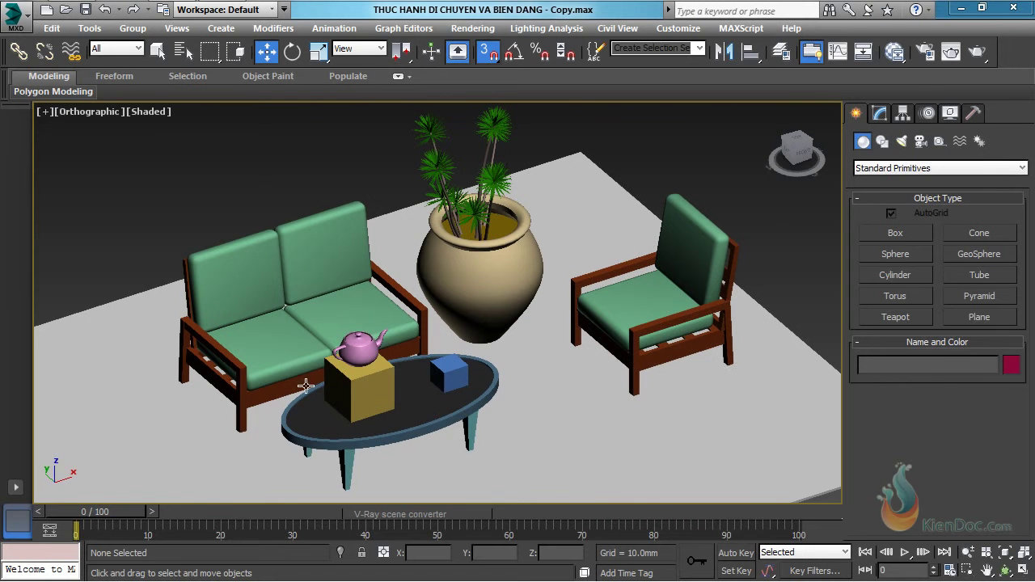
{"action": "left_click", "coordinate": [362, 347]}
{"action": "right_click", "coordinate": [362, 347]}
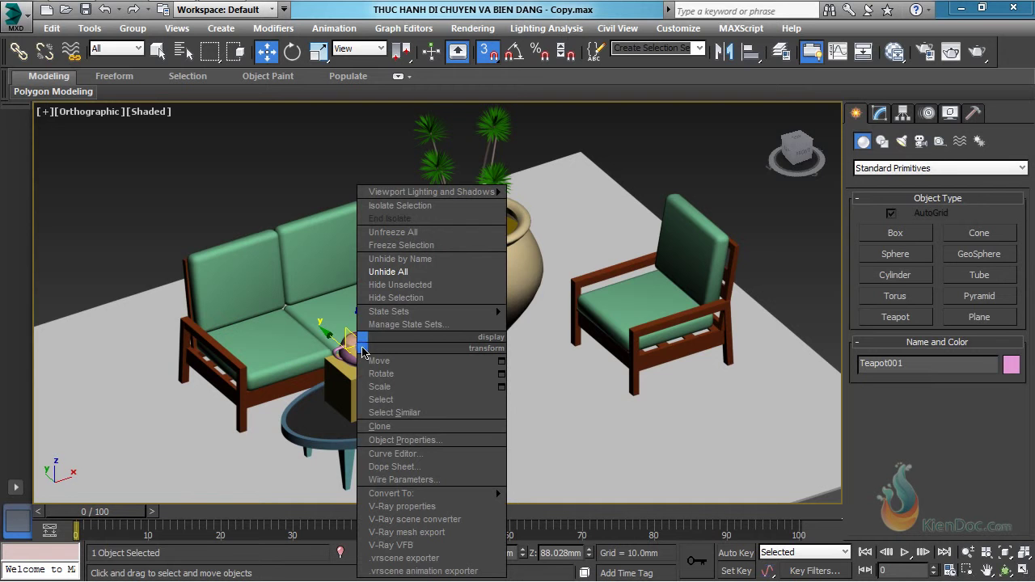
{"action": "left_click", "coordinate": [406, 299]}
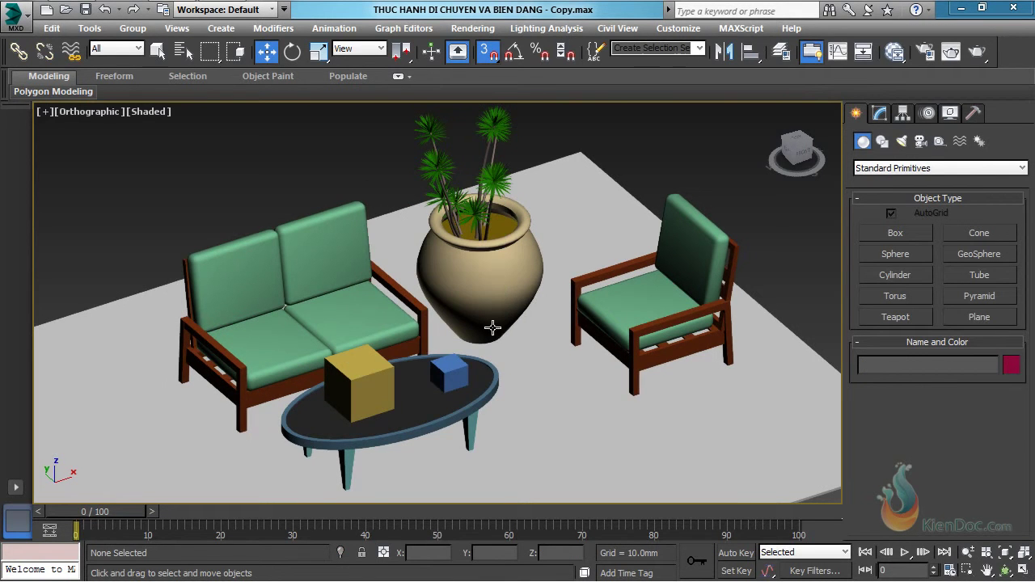
Unhide all objects, select the pink teapot and hide everything else as unselected.
{"action": "right_click", "coordinate": [423, 329]}
{"action": "left_click", "coordinate": [452, 251]}
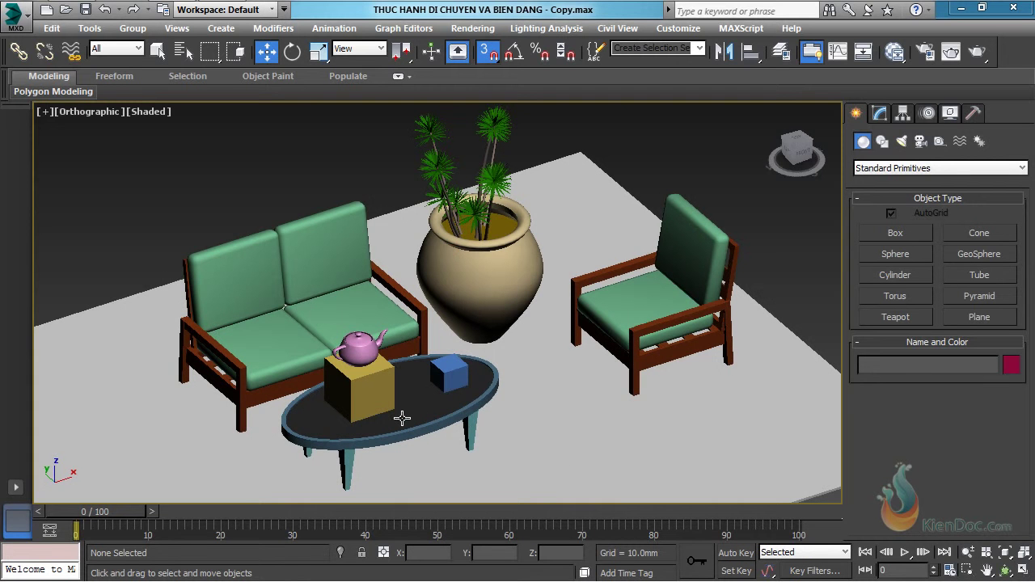
{"action": "left_click", "coordinate": [360, 345]}
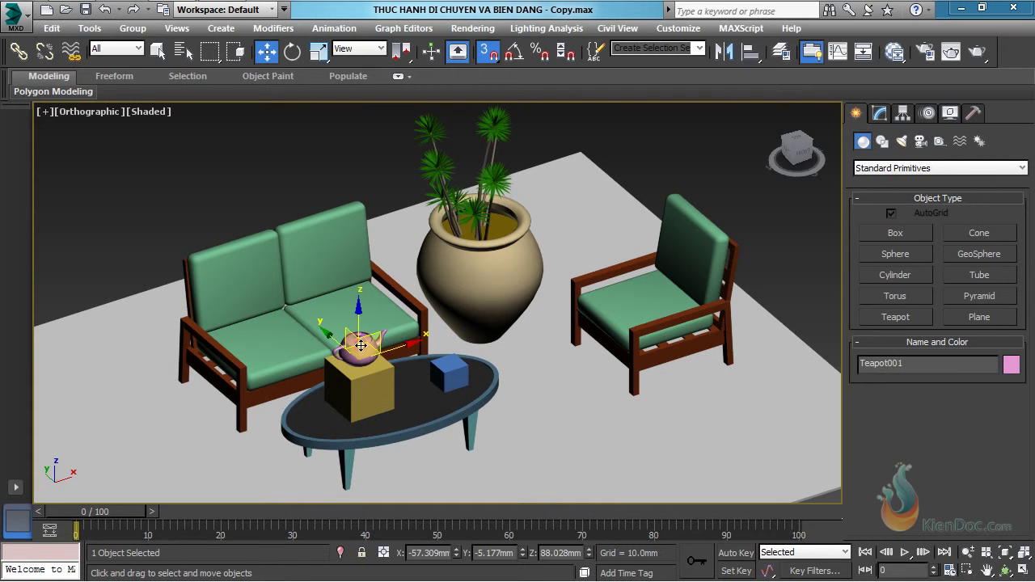
{"action": "right_click", "coordinate": [360, 346]}
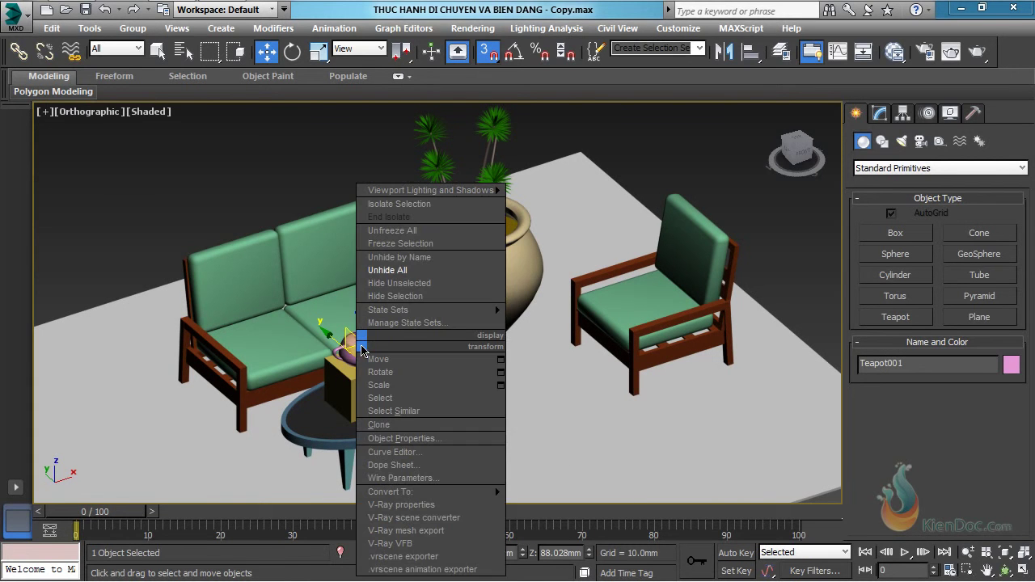
{"action": "left_click", "coordinate": [411, 284]}
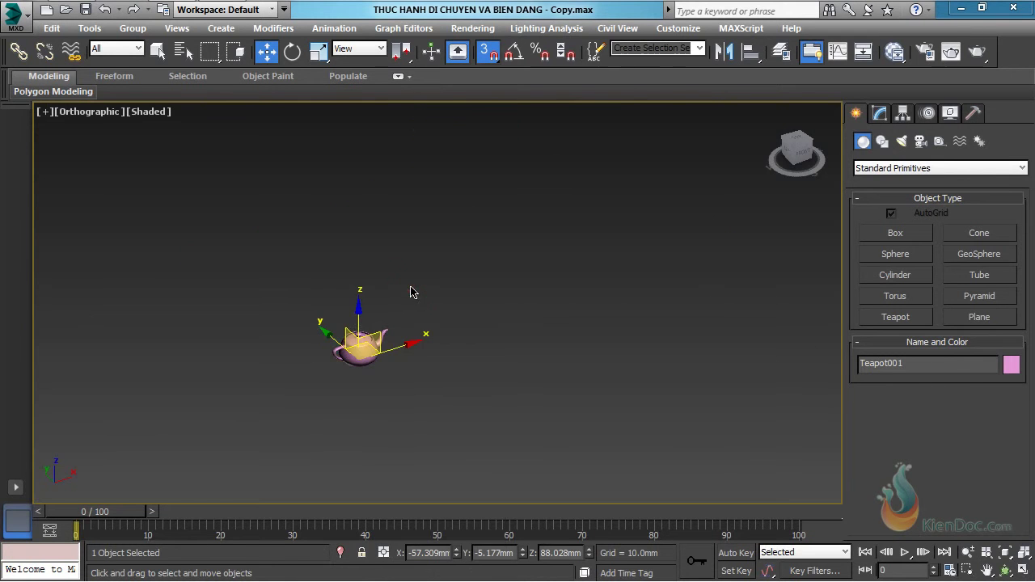
Unhide all objects again and hide only the selected teapot.
{"action": "right_click", "coordinate": [411, 310]}
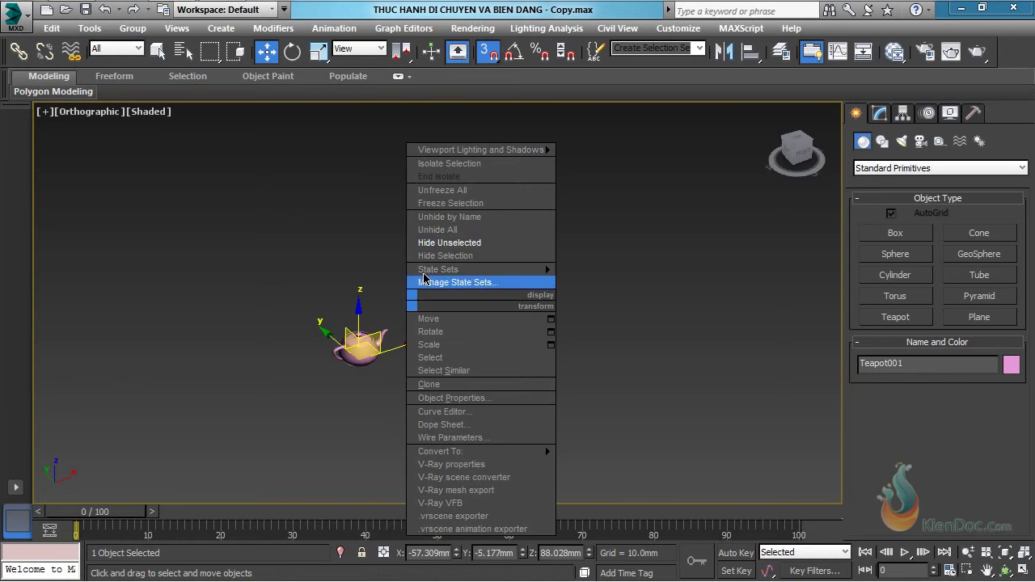
{"action": "left_click", "coordinate": [438, 227]}
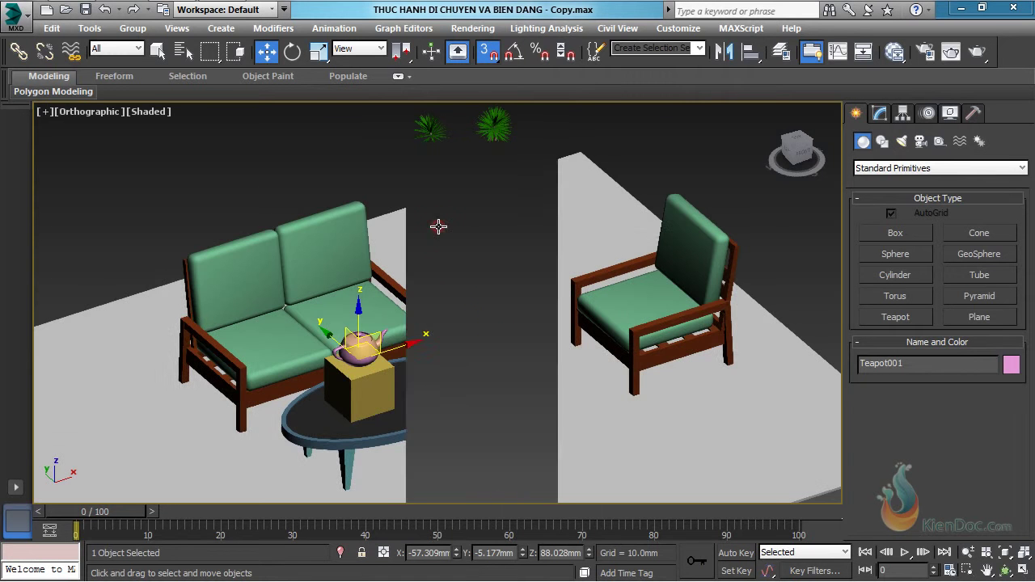
{"action": "right_click", "coordinate": [363, 350]}
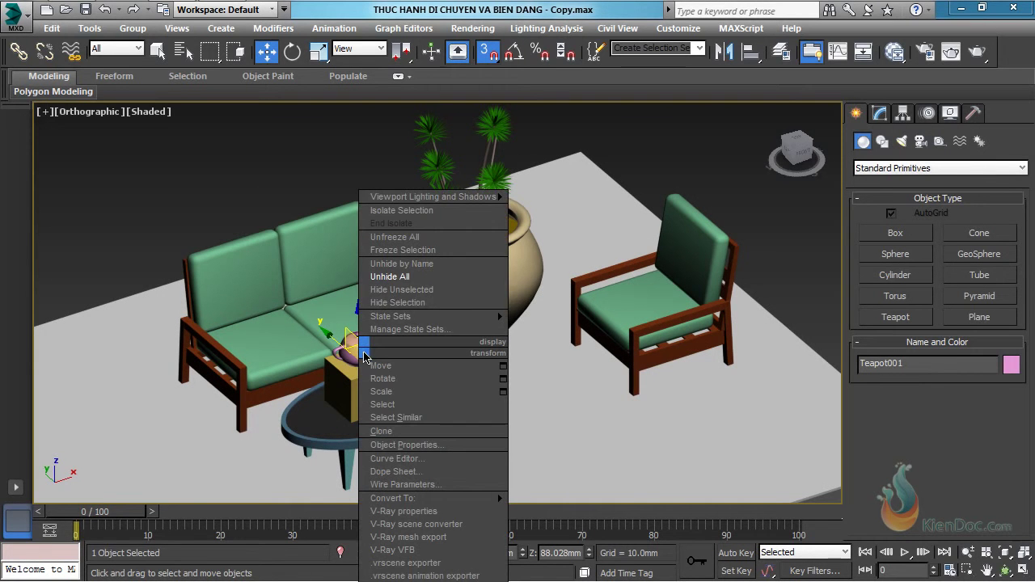
{"action": "left_click", "coordinate": [399, 303]}
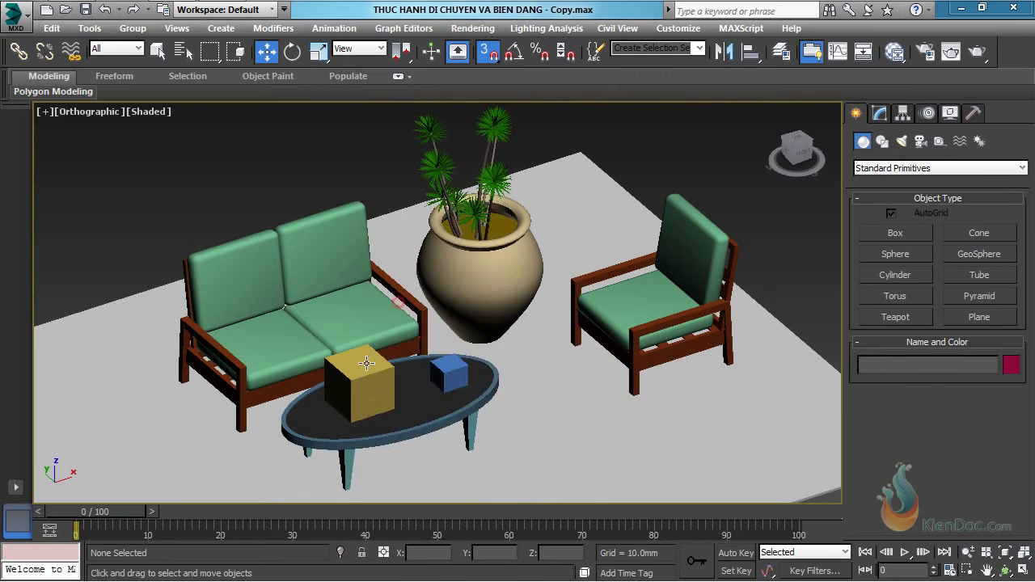
Select the yellow box on the coffee table and hide it.
{"action": "right_click", "coordinate": [363, 369]}
{"action": "left_click", "coordinate": [343, 383]}
{"action": "left_click", "coordinate": [364, 364]}
{"action": "right_click", "coordinate": [368, 356]}
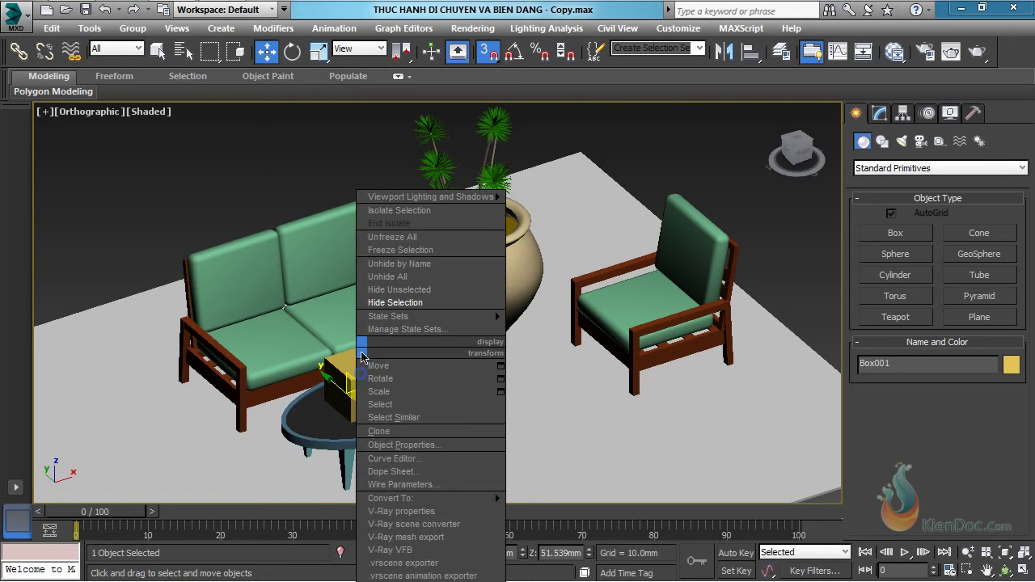
{"action": "left_click", "coordinate": [396, 314]}
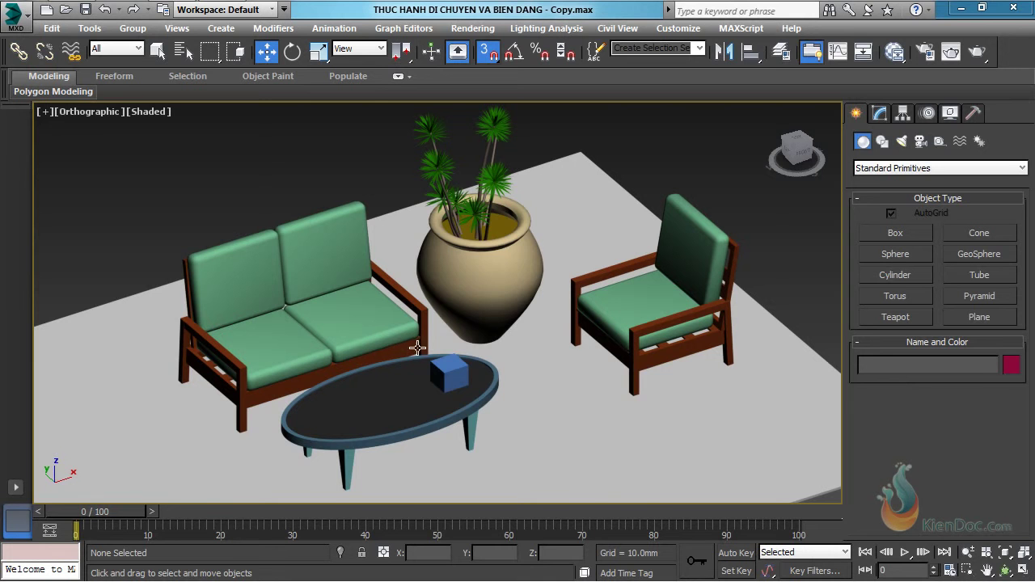
Unhide only Teapot001 with Unhide by Name, displaying all object types in the list of hidden objects.
{"action": "right_click", "coordinate": [402, 351]}
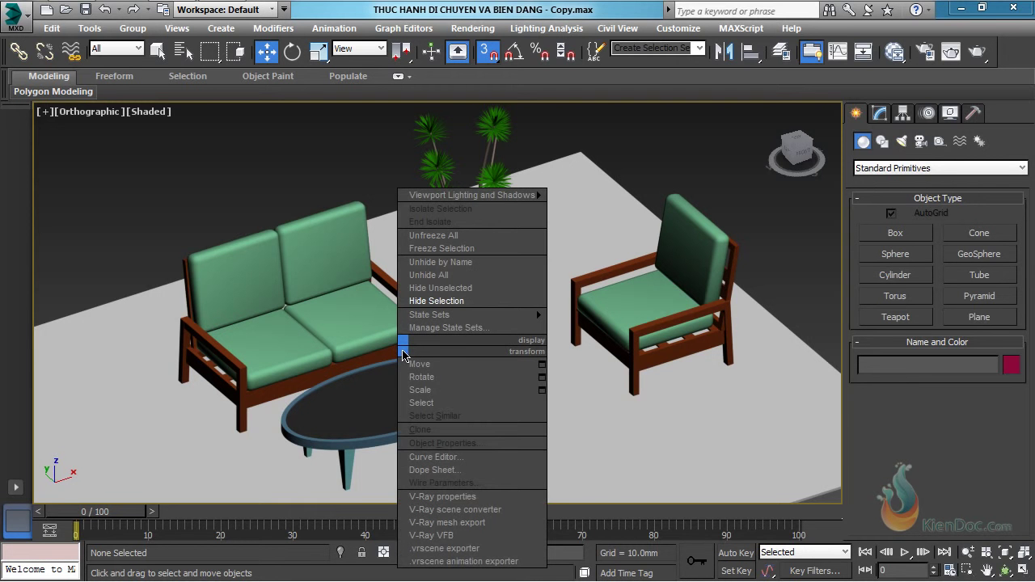
{"action": "left_click", "coordinate": [428, 263]}
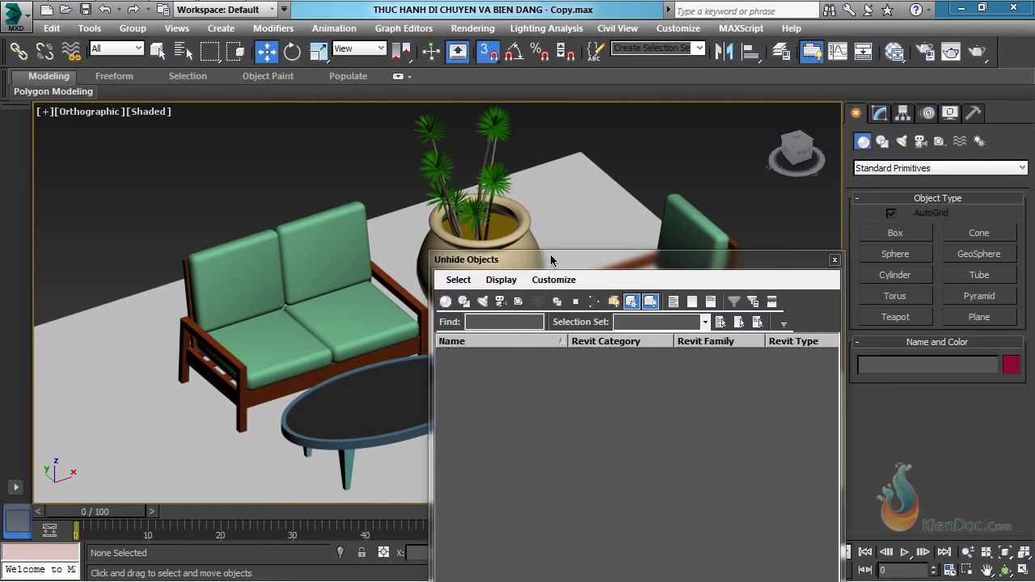
{"action": "left_click_drag", "start_coordinate": [554, 257], "coordinate": [548, 119]}
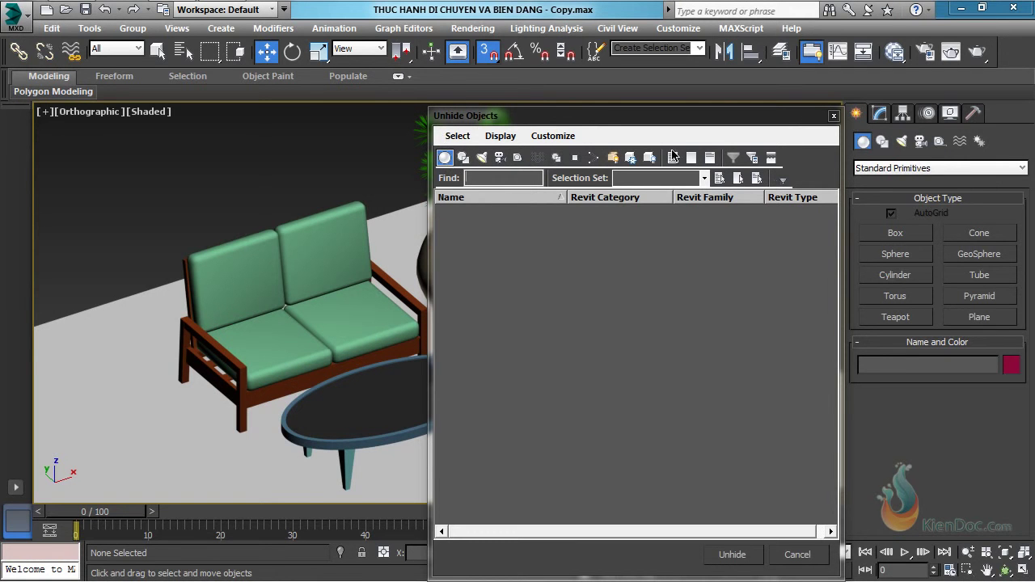
{"action": "left_click", "coordinate": [670, 158]}
{"action": "left_click_drag", "start_coordinate": [675, 117], "coordinate": [703, 115]}
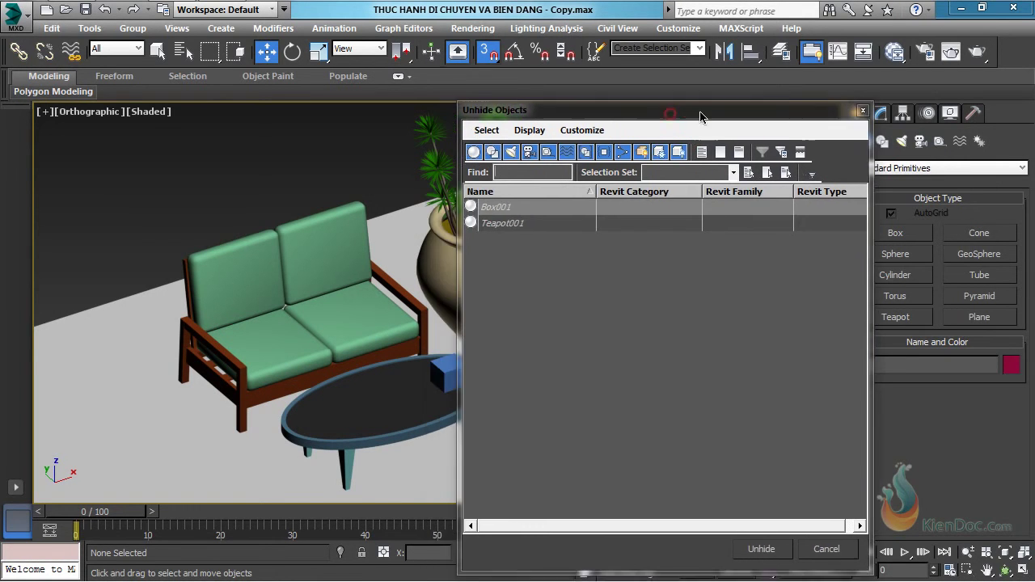
{"action": "left_click", "coordinate": [497, 211]}
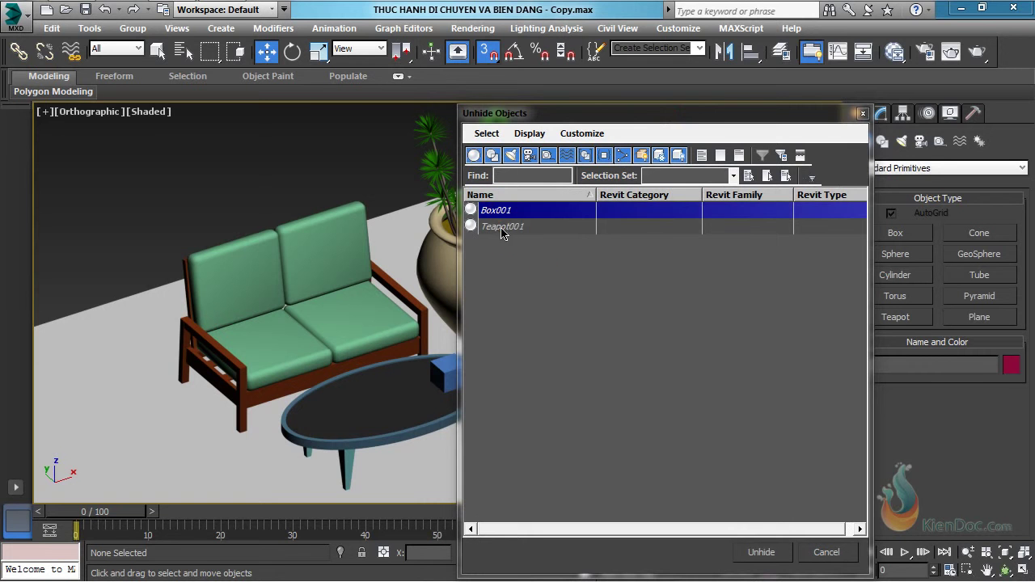
{"action": "left_click", "coordinate": [504, 229]}
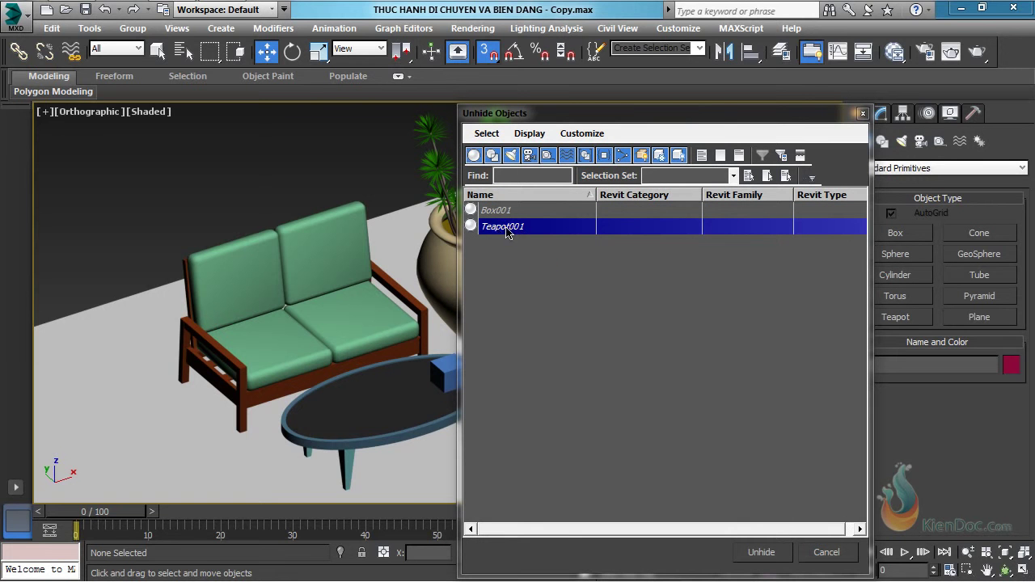
{"action": "left_click", "coordinate": [761, 554]}
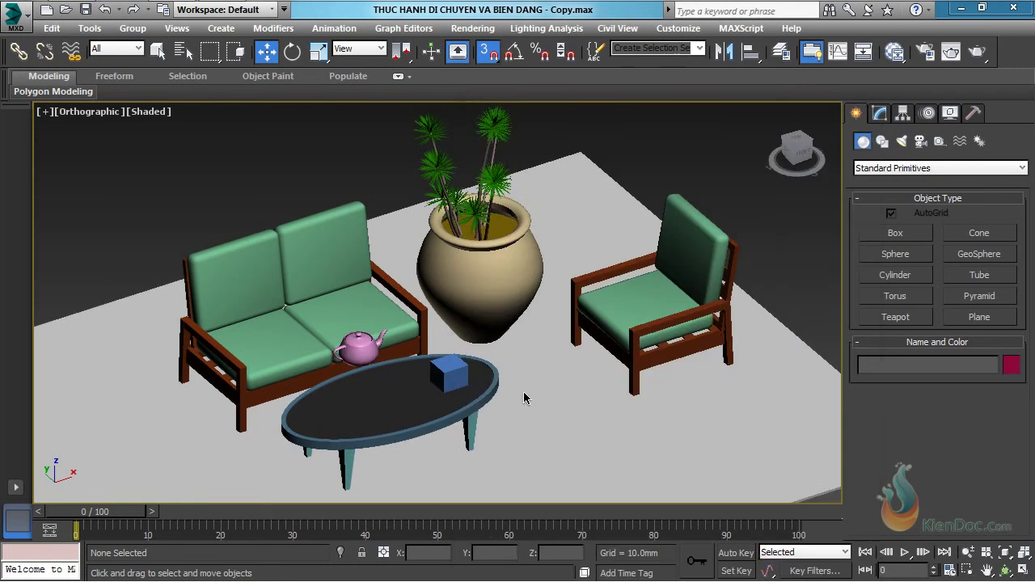
Unhide all remaining hidden objects and freeze the green single-seat armchair.
{"action": "right_click", "coordinate": [355, 347]}
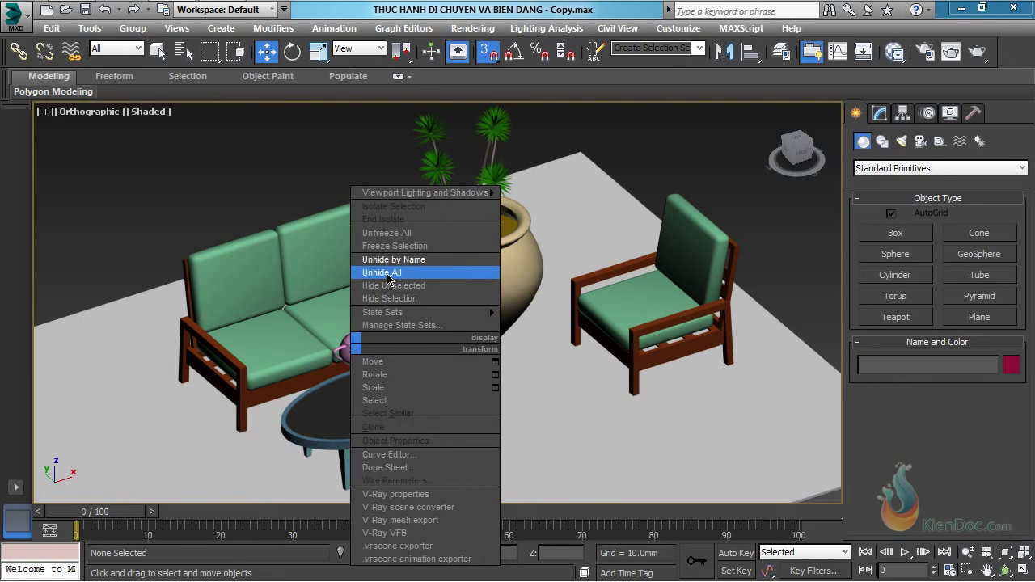
{"action": "left_click", "coordinate": [390, 275]}
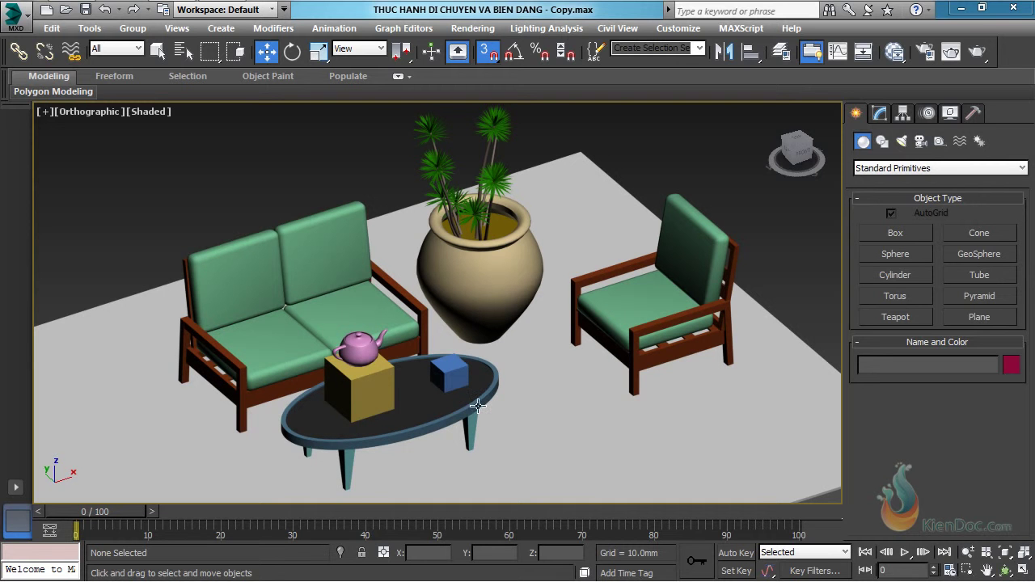
{"action": "left_click", "coordinate": [658, 311]}
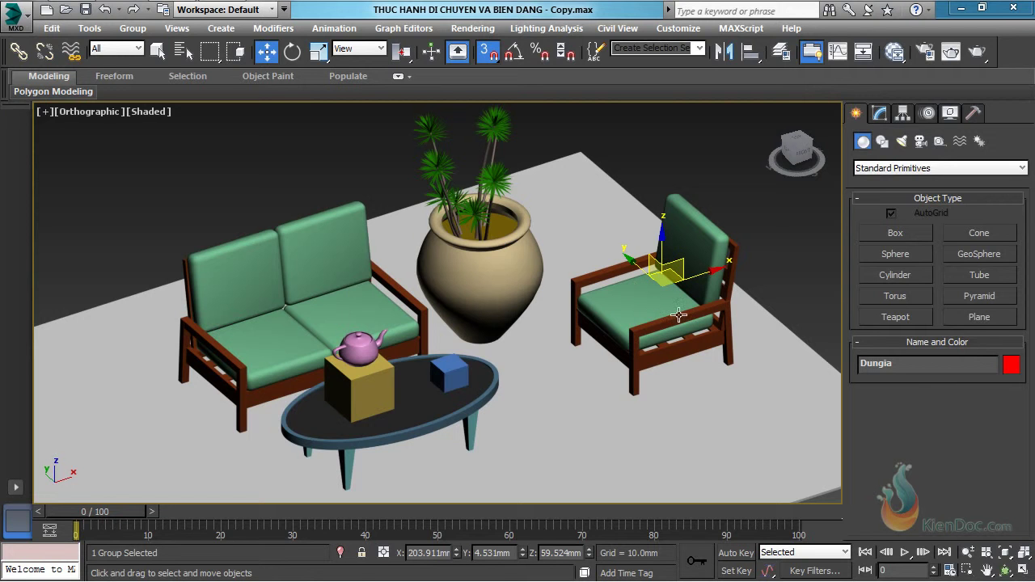
{"action": "right_click", "coordinate": [658, 289]}
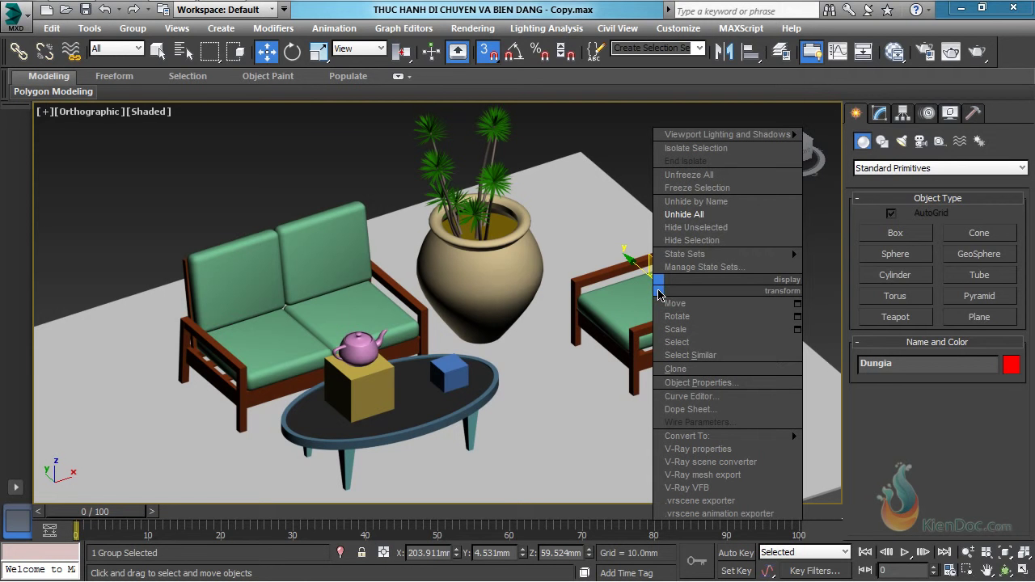
{"action": "left_click", "coordinate": [704, 193]}
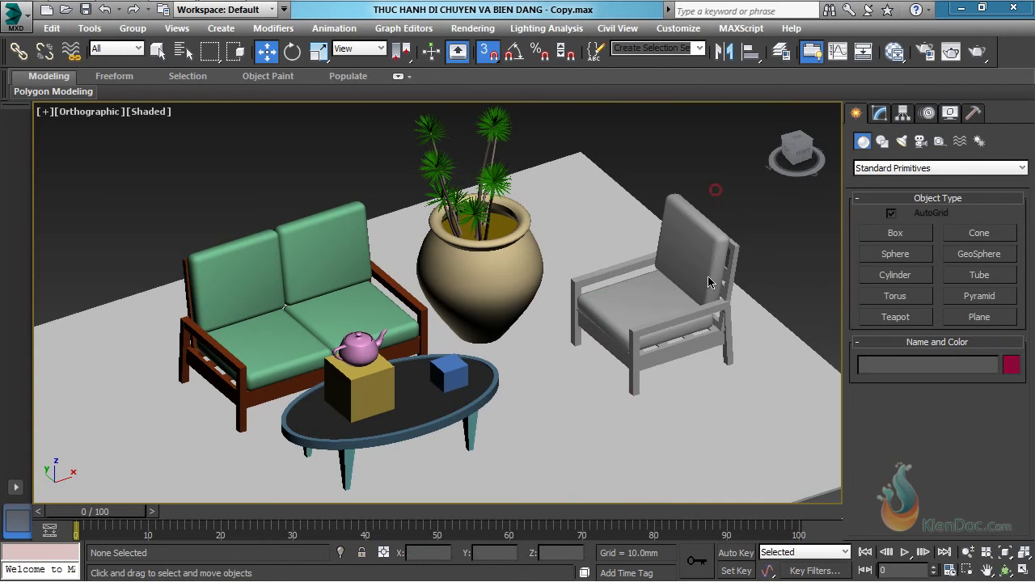
Try to select the frozen armchair directly and with a selection region around it, and unfreeze all objects.
{"action": "left_click", "coordinate": [758, 226]}
{"action": "left_click", "coordinate": [716, 235]}
{"action": "left_click", "coordinate": [715, 227]}
{"action": "left_click_drag", "start_coordinate": [771, 406], "coordinate": [571, 150]}
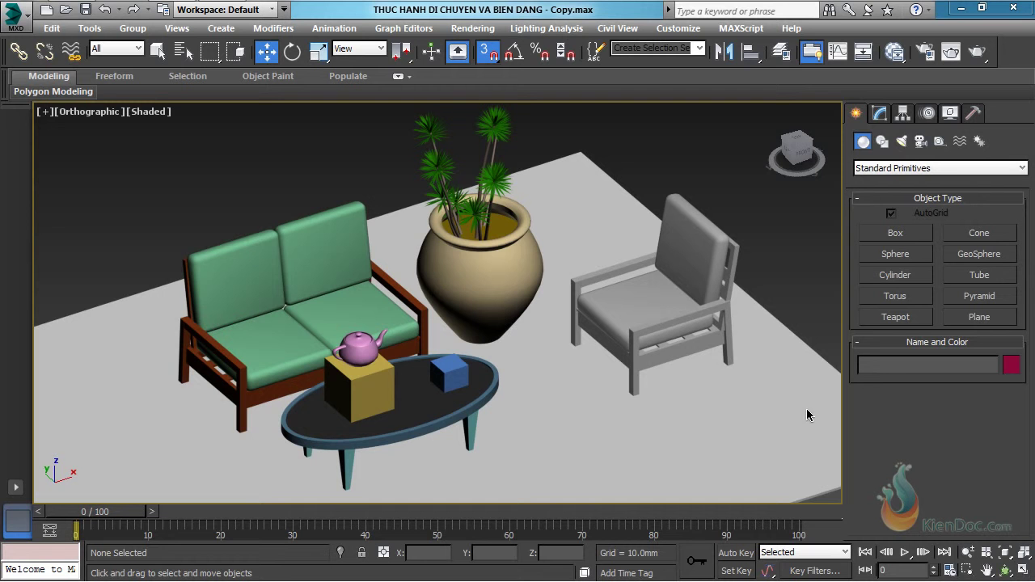
{"action": "right_click", "coordinate": [661, 304]}
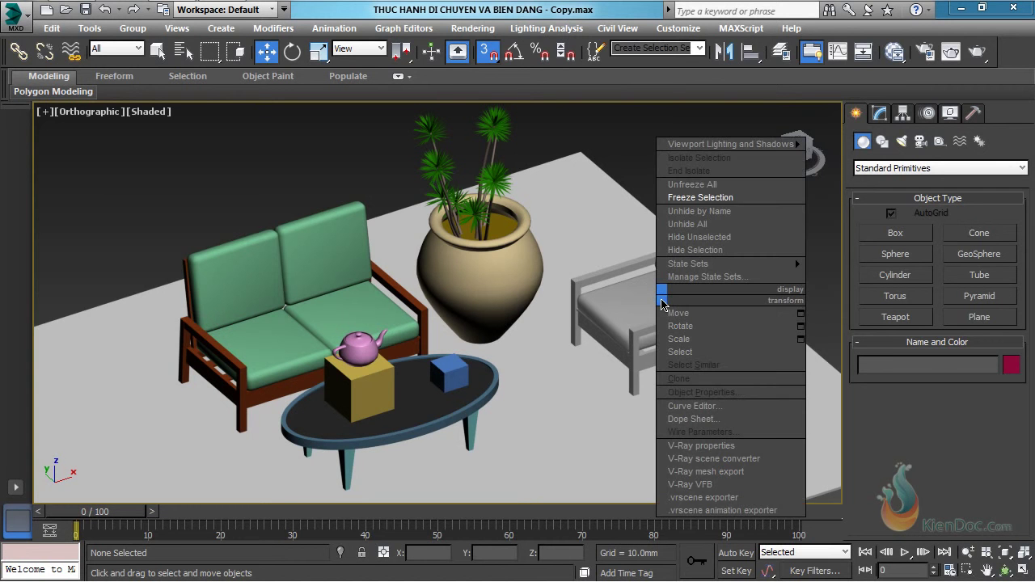
{"action": "left_click", "coordinate": [701, 186]}
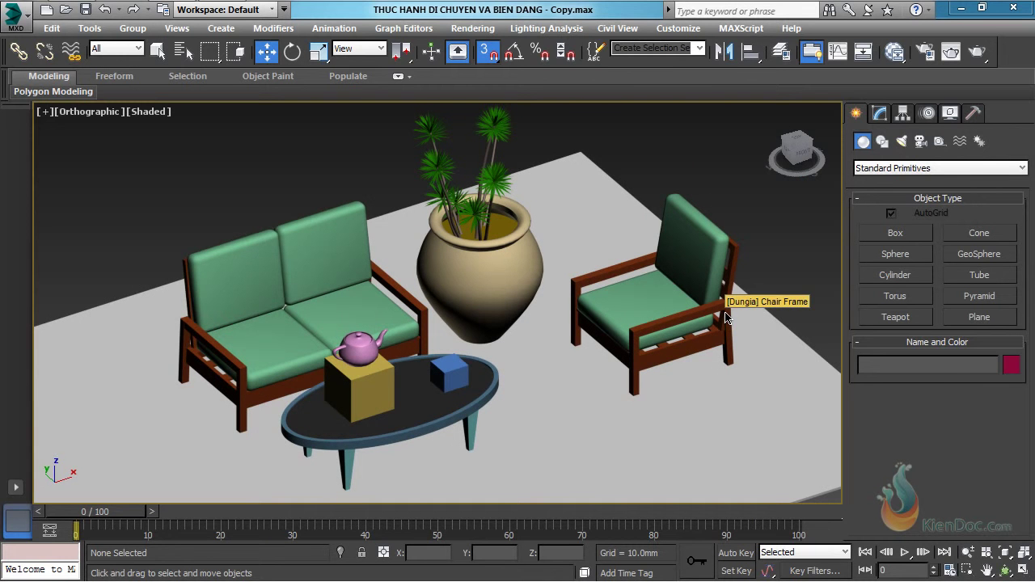
Lock the selection on the armchair, try moving it from over the sofa, and undo the move.
{"action": "left_click", "coordinate": [704, 245]}
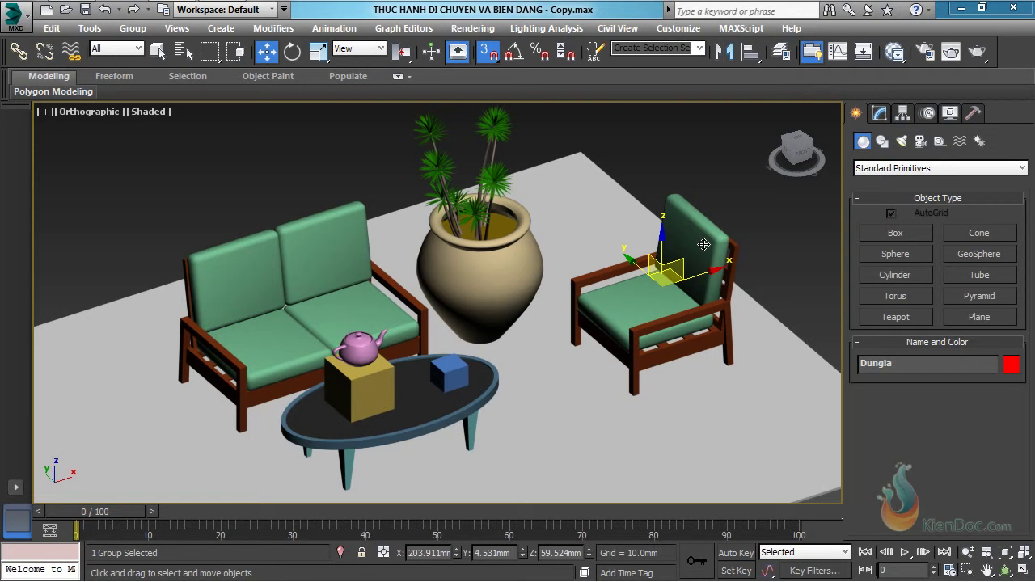
{"action": "left_click", "coordinate": [362, 553]}
{"action": "left_click", "coordinate": [316, 271]}
{"action": "left_click_drag", "start_coordinate": [316, 271], "coordinate": [668, 292]}
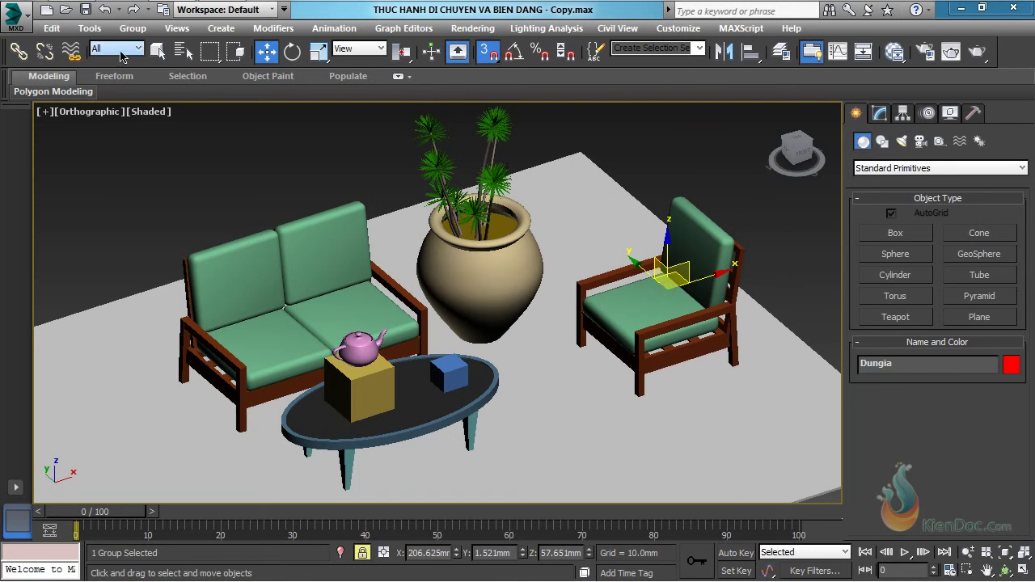
{"action": "left_click", "coordinate": [104, 9]}
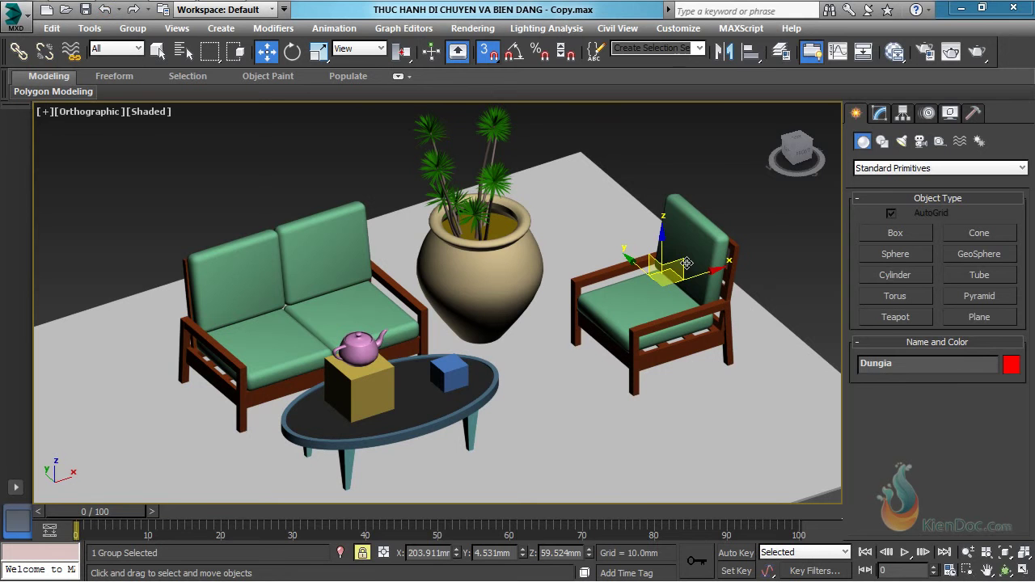
Release the selection lock on the armchair and lock the selection on the two-seat sofa instead.
{"action": "left_click", "coordinate": [361, 552]}
{"action": "left_click", "coordinate": [321, 298]}
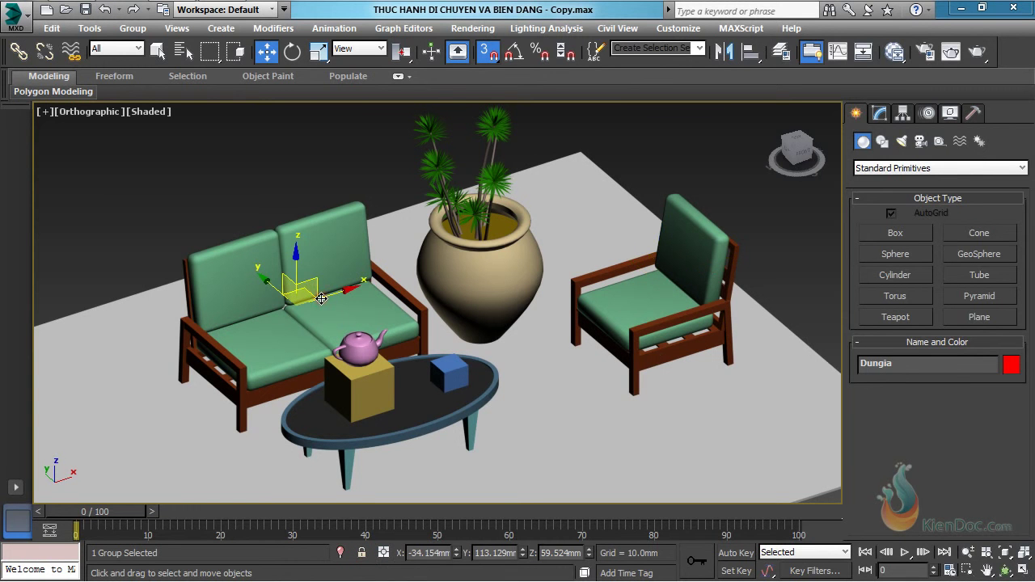
{"action": "left_click", "coordinate": [362, 553]}
Turn off 3D snapping, move the locked sofa about 3 mm along the X axis, and undo the move.
{"action": "left_click", "coordinate": [489, 53]}
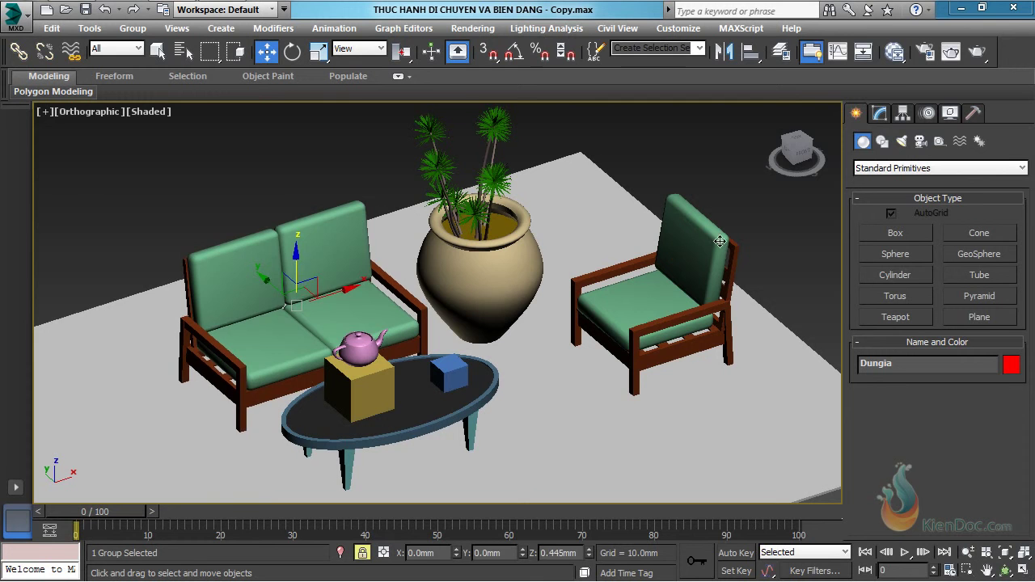
{"action": "left_click_drag", "start_coordinate": [368, 277], "coordinate": [342, 276]}
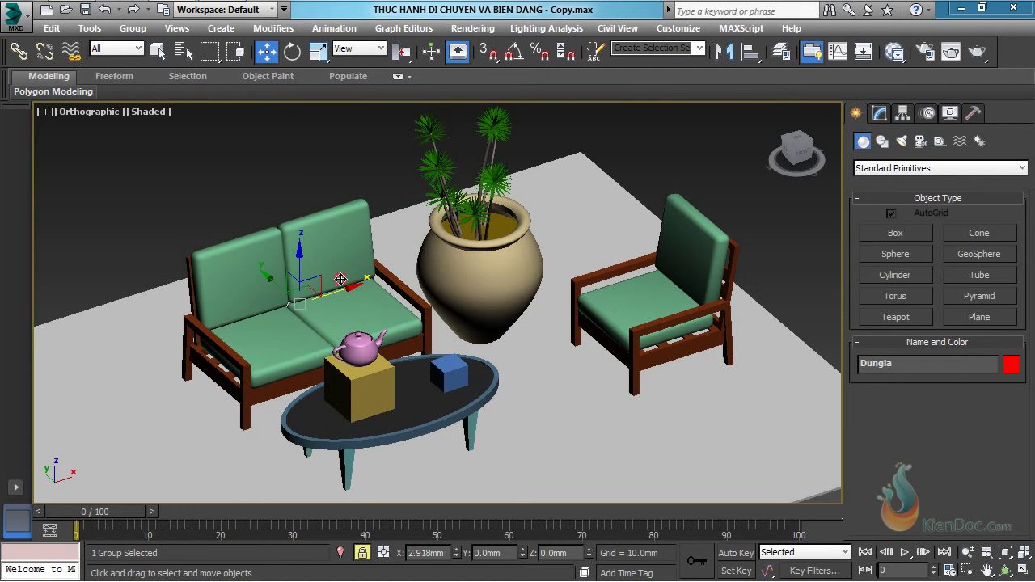
{"action": "left_click", "coordinate": [104, 9]}
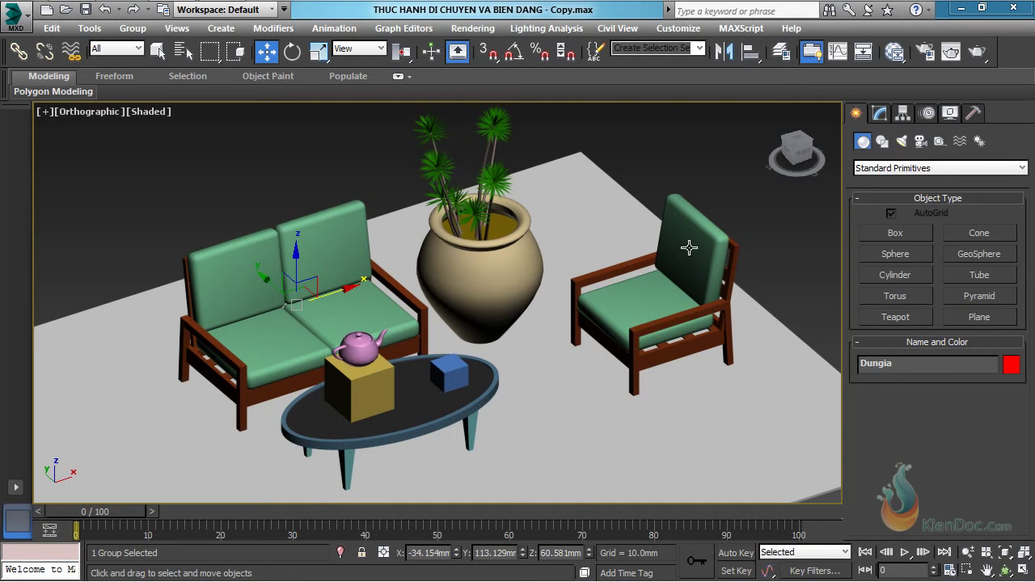
Move the two-seat sofa about 10 mm in the negative X direction and group it with the armchair as Dungia.
{"action": "left_click_drag", "start_coordinate": [345, 288], "coordinate": [333, 293]}
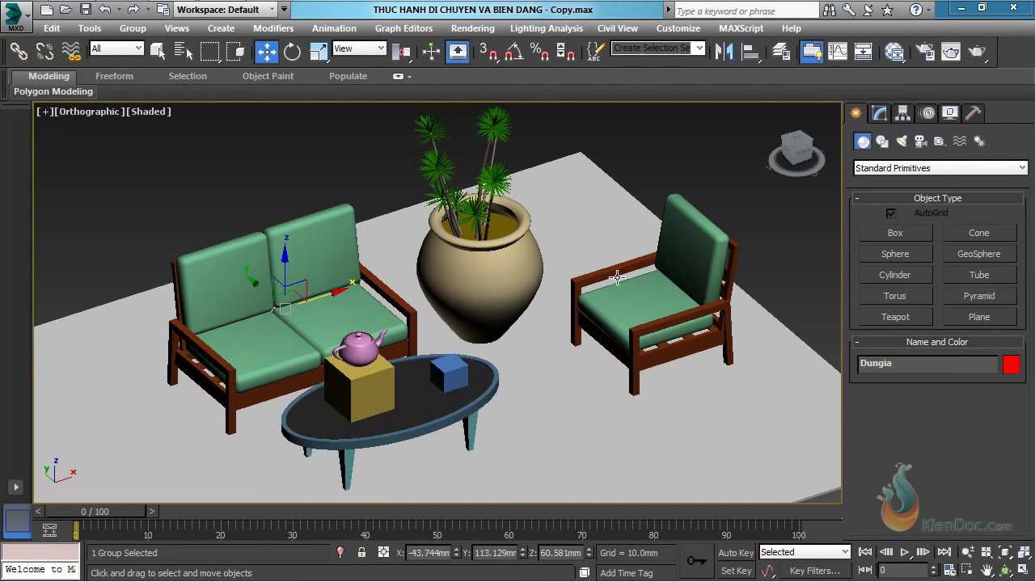
{"action": "left_click", "coordinate": [617, 278]}
{"action": "left_click", "coordinate": [315, 260], "text": "ctrl"}
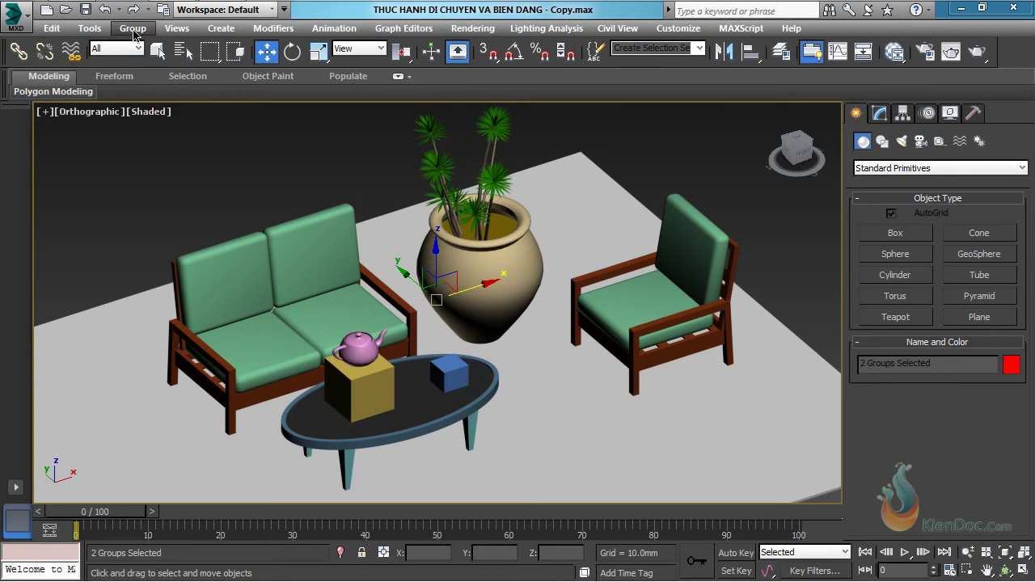
{"action": "left_click", "coordinate": [133, 28]}
{"action": "left_click", "coordinate": [139, 43]}
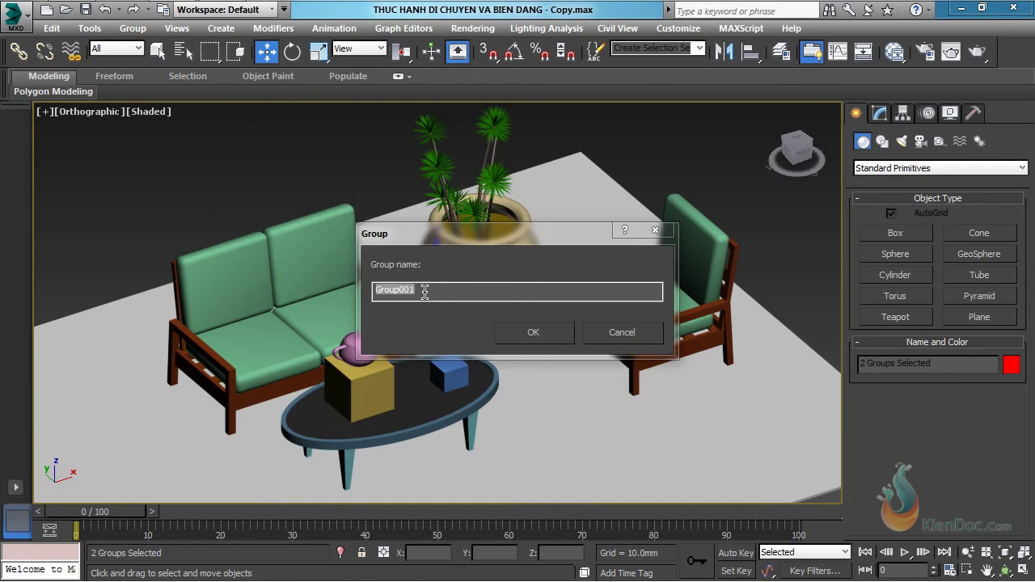
{"action": "type", "text": "Dungia"}
{"action": "left_click", "coordinate": [533, 332]}
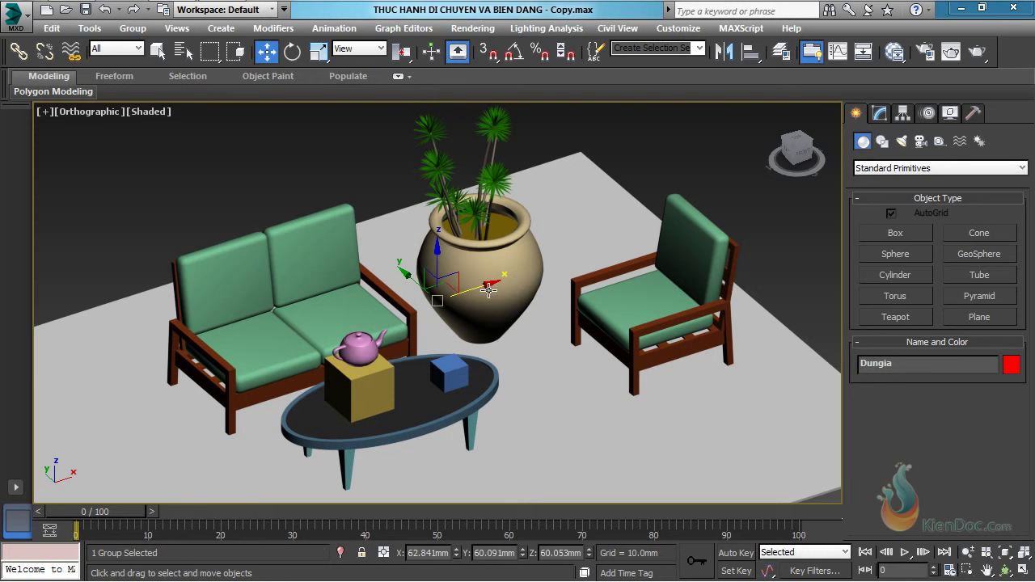
Move the sofa-and-armchair group about 10 mm in the negative X direction and ungroup it.
{"action": "left_click_drag", "start_coordinate": [489, 290], "coordinate": [459, 302]}
{"action": "right_click", "coordinate": [405, 323]}
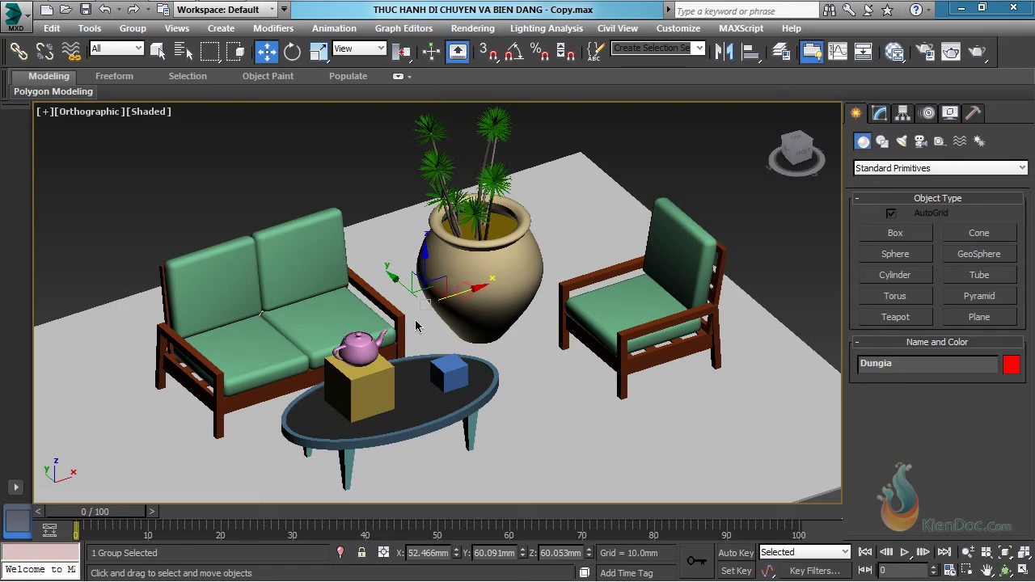
{"action": "left_click", "coordinate": [133, 29]}
{"action": "left_click", "coordinate": [166, 66]}
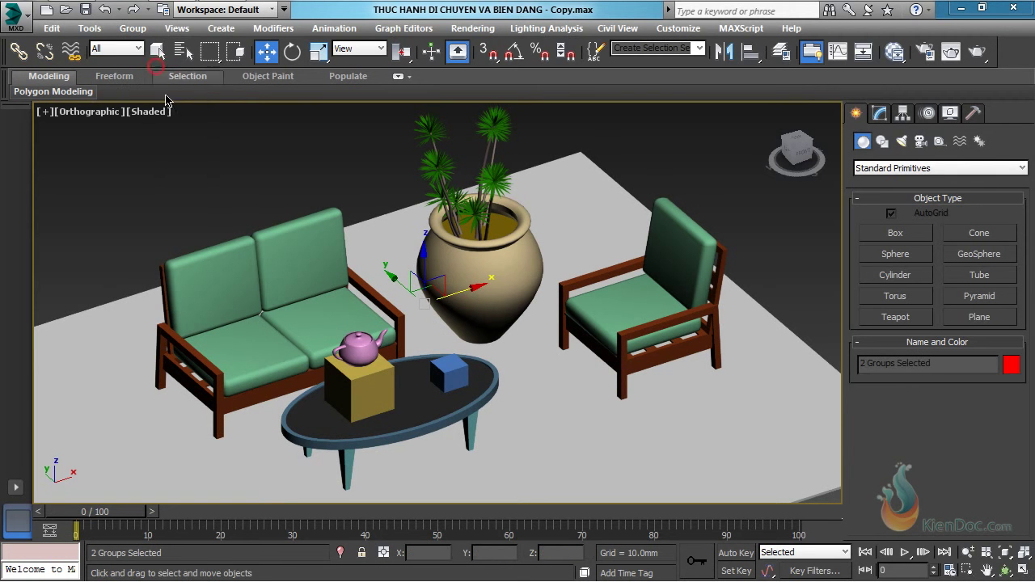
Move the armchair along X to about 202 mm and group it with the two-seat sofa, keeping the default group name.
{"action": "left_click", "coordinate": [668, 267]}
{"action": "left_click_drag", "start_coordinate": [690, 278], "coordinate": [700, 275]}
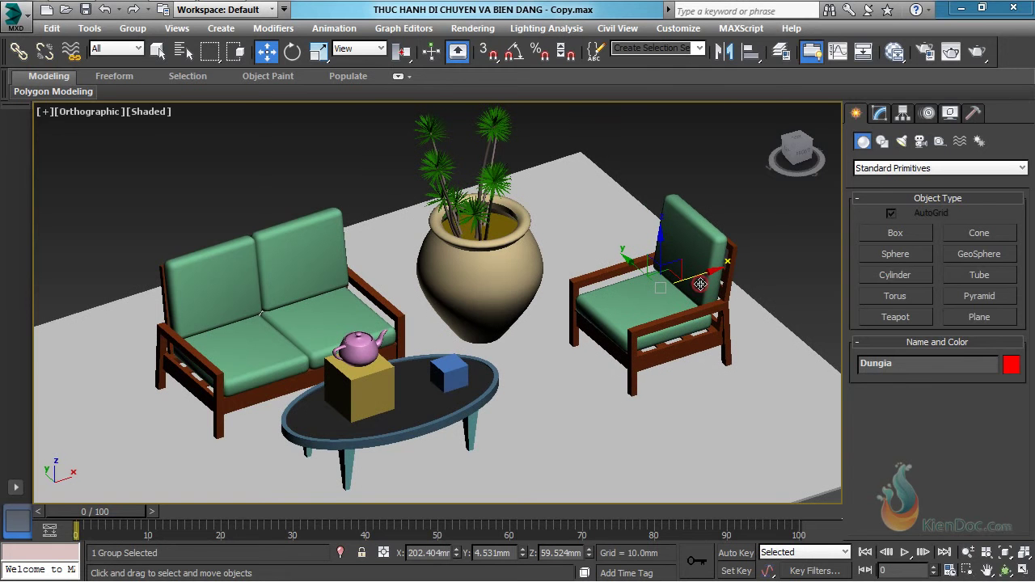
{"action": "left_click", "coordinate": [286, 259], "text": "ctrl"}
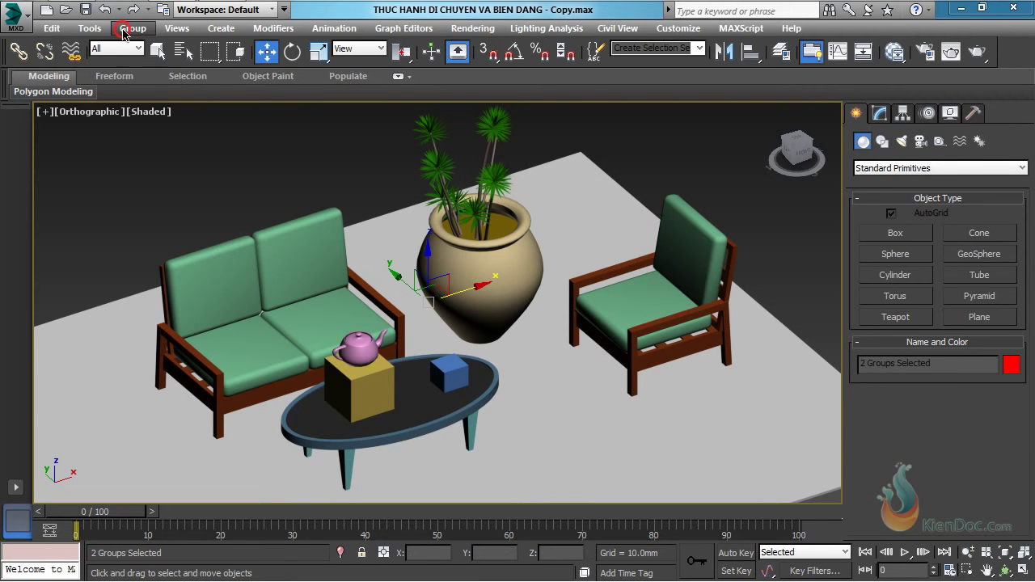
{"action": "left_click", "coordinate": [126, 30]}
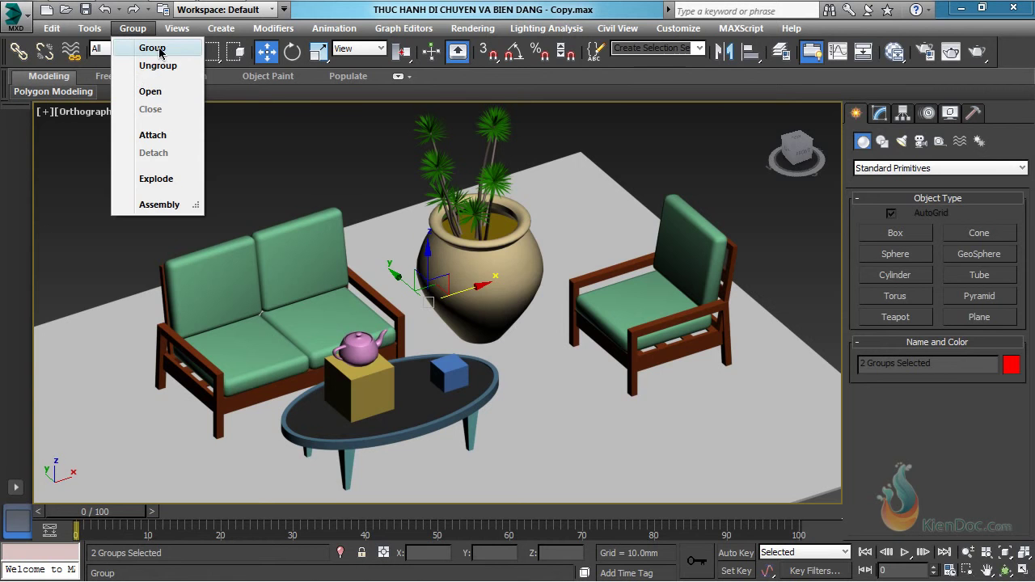
{"action": "left_click", "coordinate": [157, 47]}
{"action": "left_click", "coordinate": [534, 334]}
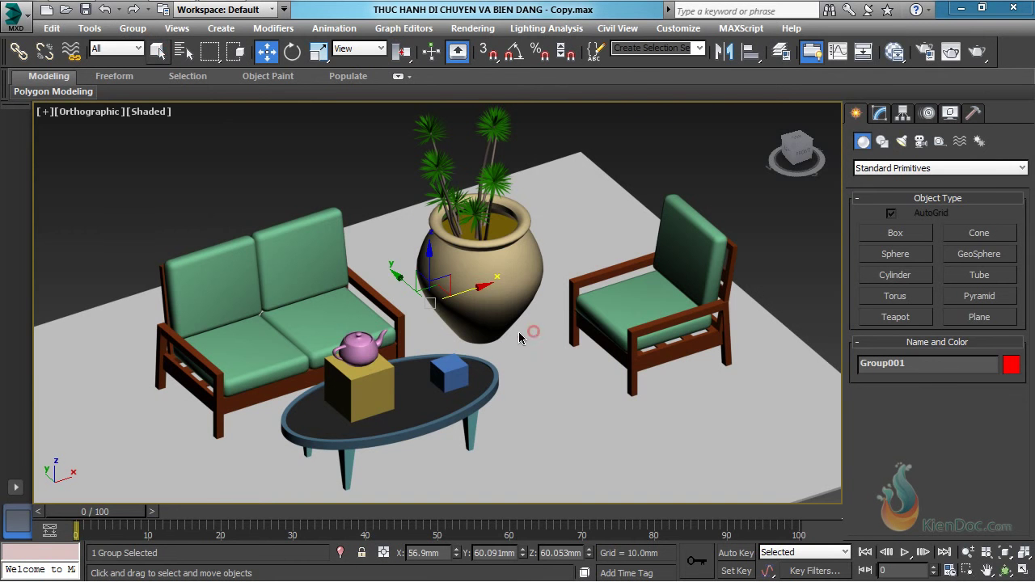
Open the sofa-and-armchair group, move the armchair about 9 mm in the negative X direction, and close the group.
{"action": "left_click", "coordinate": [133, 28]}
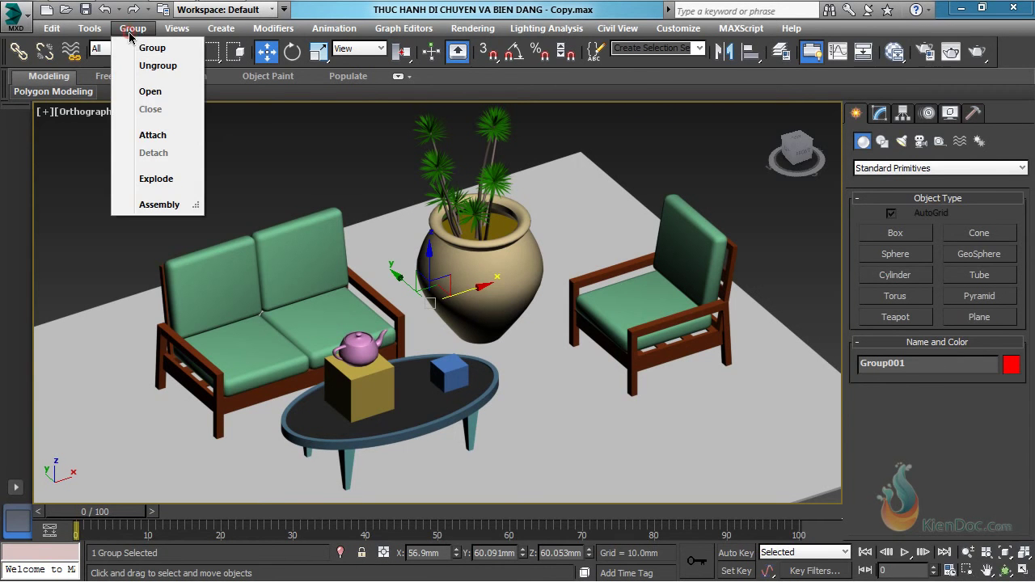
{"action": "left_click", "coordinate": [155, 92]}
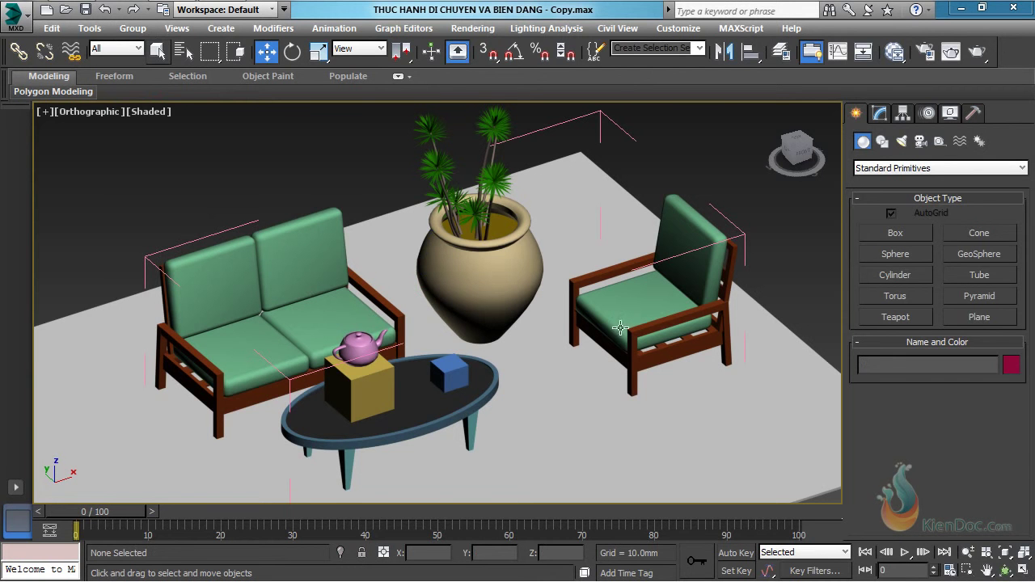
{"action": "left_click", "coordinate": [641, 307]}
{"action": "mouse_move", "coordinate": [697, 274]}
{"action": "left_mouse_down"}
{"action": "mouse_move", "coordinate": [640, 284]}
{"action": "mouse_move", "coordinate": [686, 289]}
{"action": "left_mouse_up"}
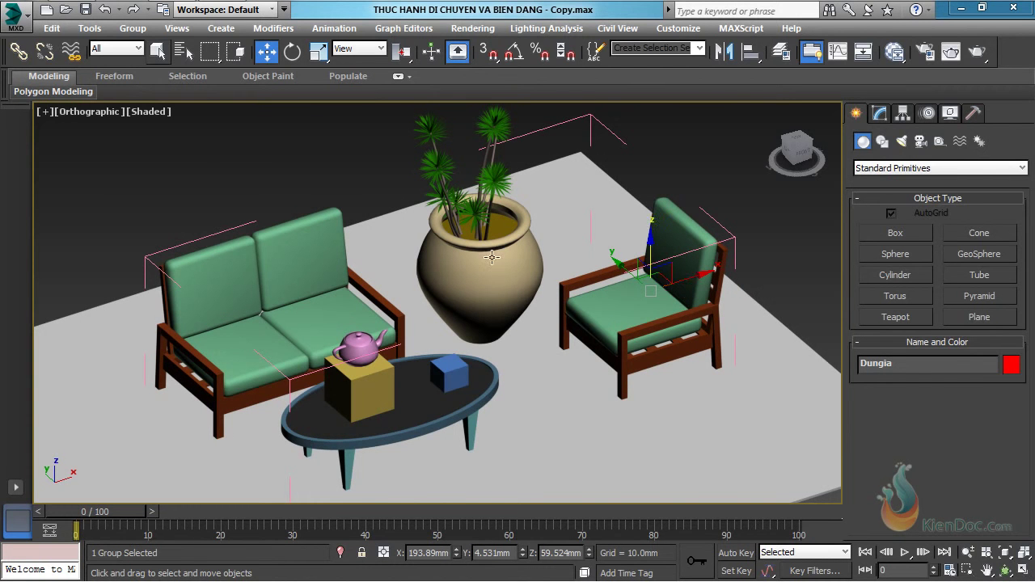
{"action": "left_click", "coordinate": [142, 29]}
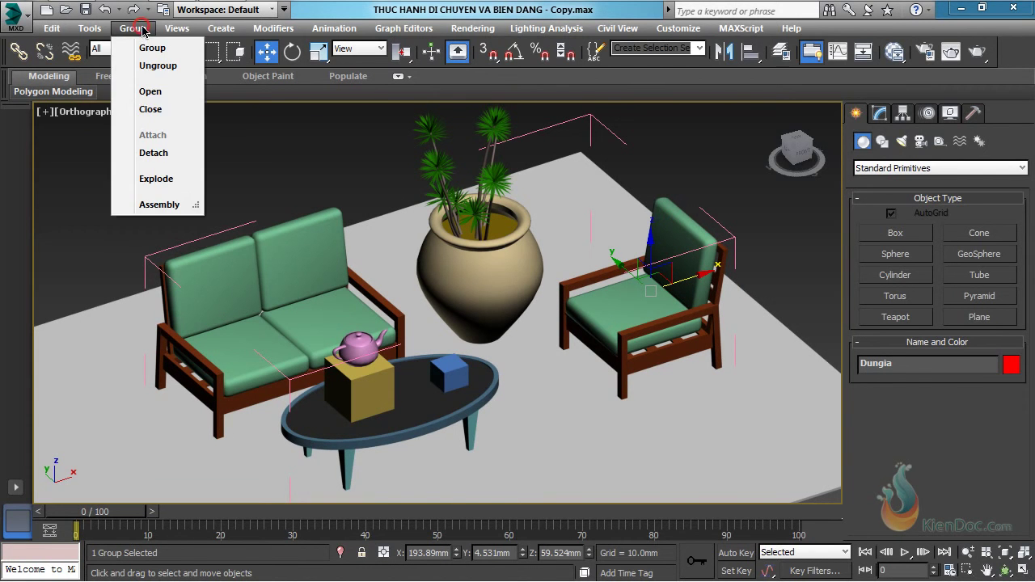
{"action": "left_click", "coordinate": [148, 109]}
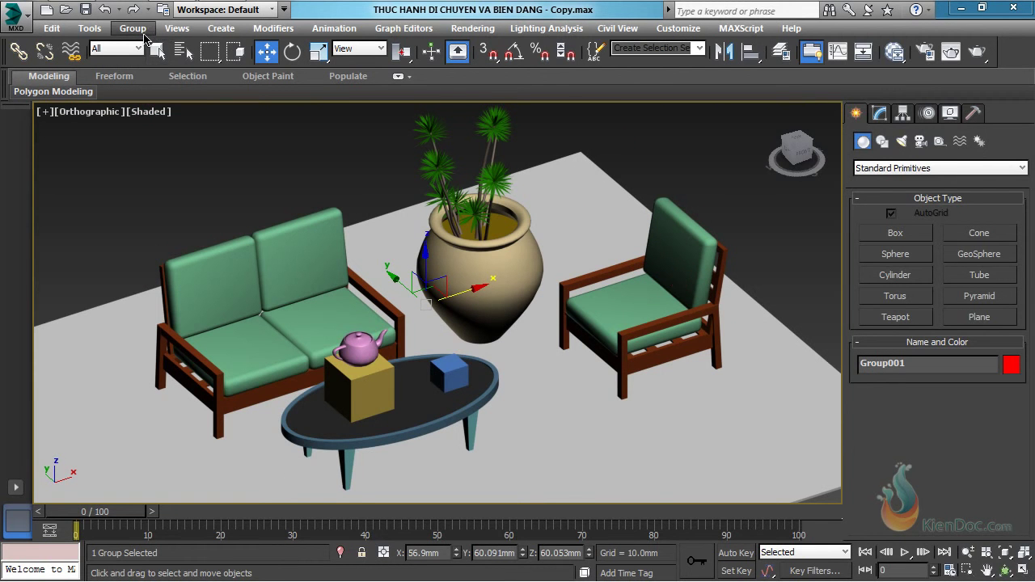
Reopen the group and move the armchair inside it about 3 mm in the negative X direction.
{"action": "left_click", "coordinate": [145, 36]}
{"action": "left_click", "coordinate": [157, 95]}
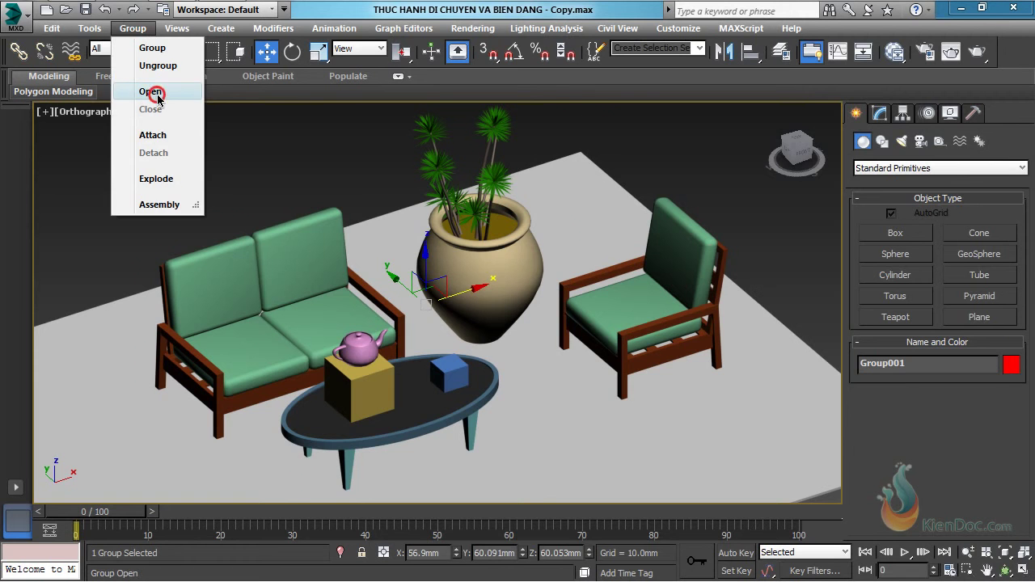
{"action": "left_click", "coordinate": [671, 222]}
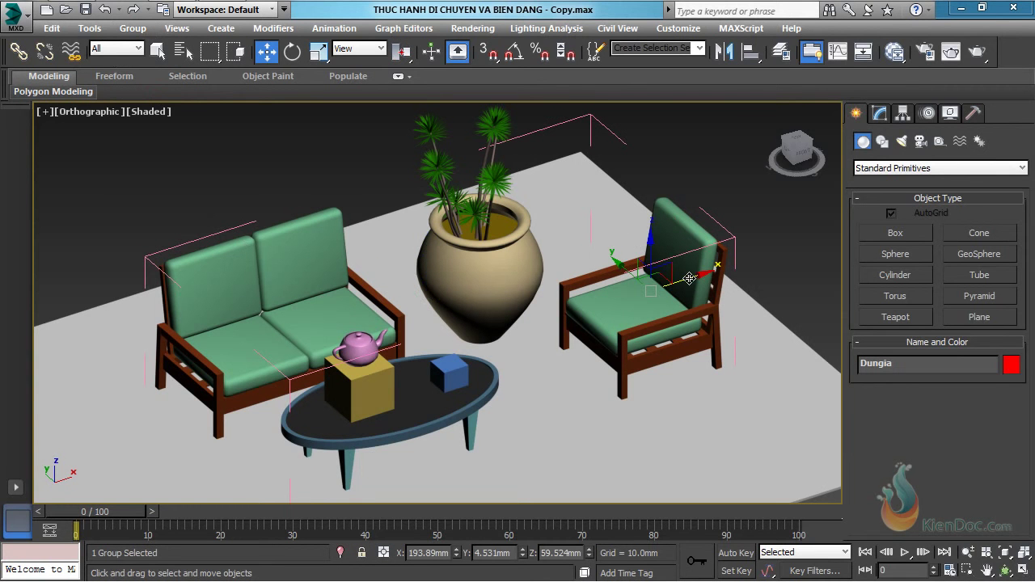
{"action": "left_click_drag", "start_coordinate": [689, 277], "coordinate": [686, 277]}
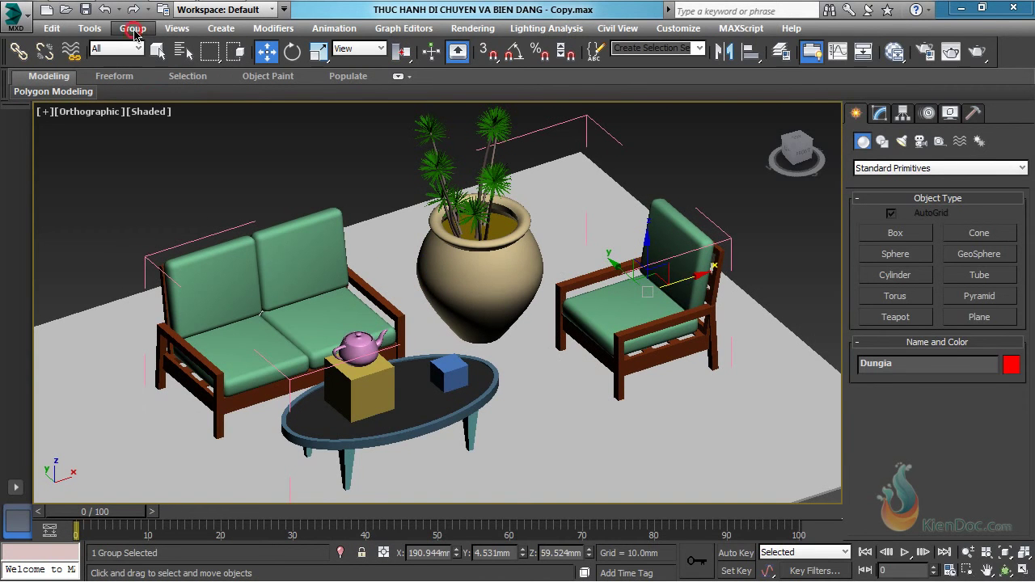
Detach the armchair from the open group and move it about 10 mm in the positive X direction.
{"action": "left_click", "coordinate": [133, 28]}
{"action": "left_click", "coordinate": [154, 153]}
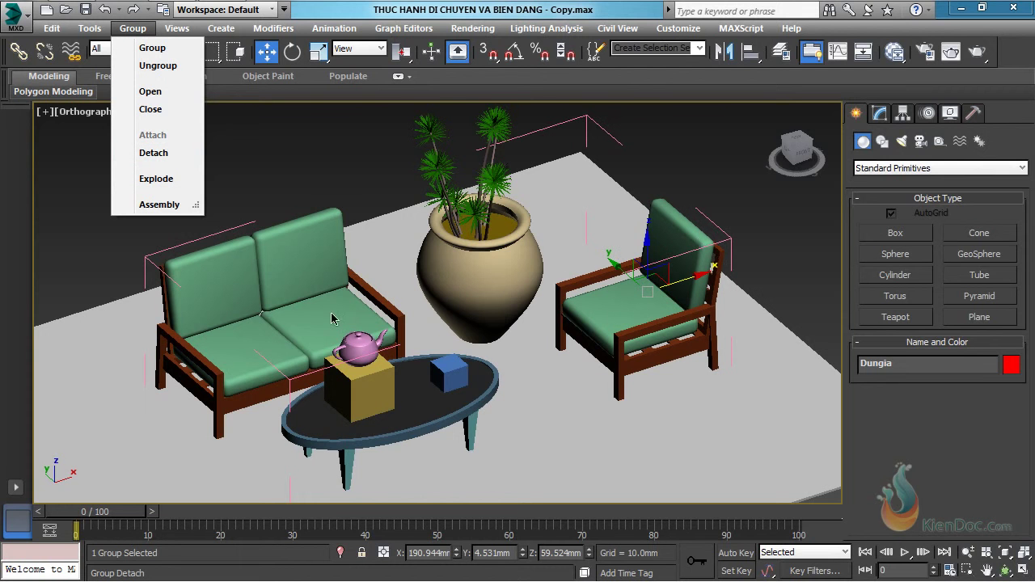
{"action": "left_click", "coordinate": [154, 153]}
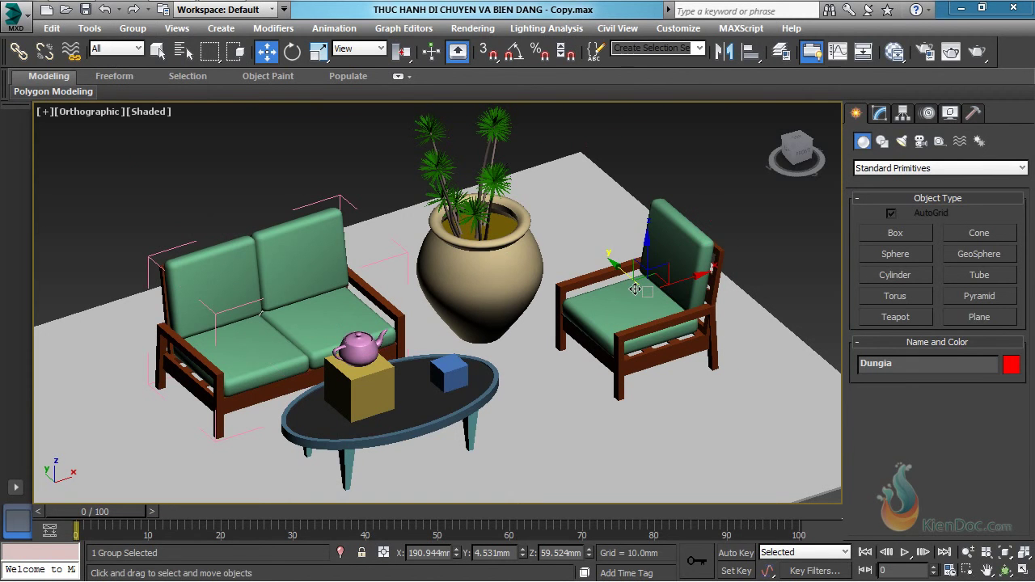
{"action": "left_click", "coordinate": [693, 278]}
{"action": "left_click_drag", "start_coordinate": [694, 279], "coordinate": [705, 275]}
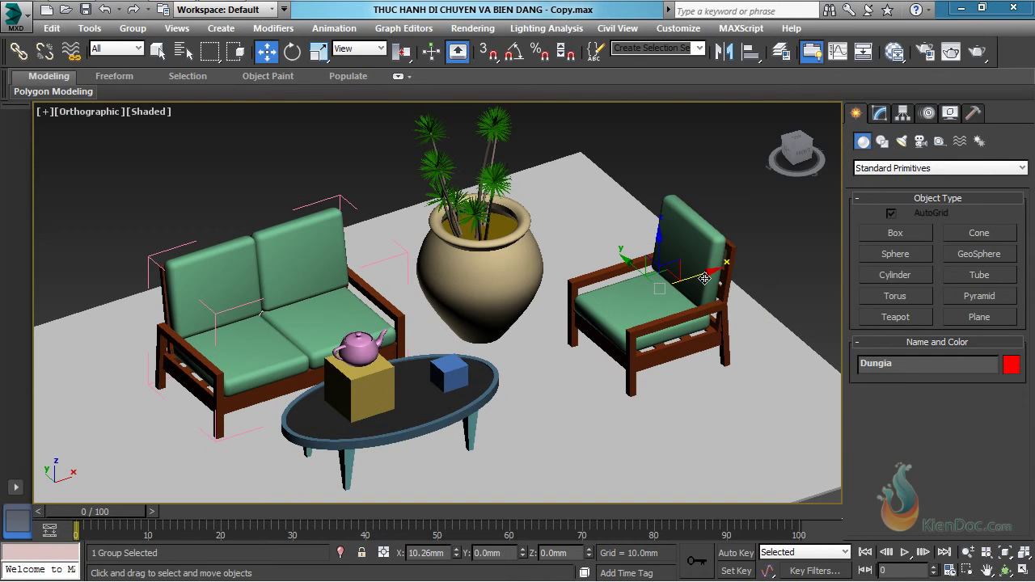
Close the open group around the sofa and check that the armchair and the sofa group select separately.
{"action": "left_click", "coordinate": [266, 247]}
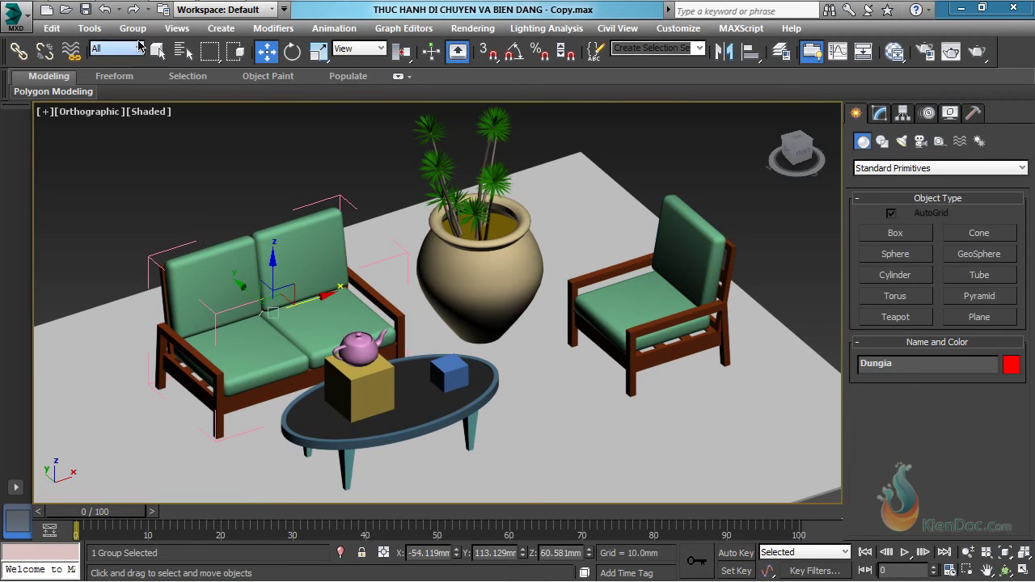
{"action": "left_click", "coordinate": [129, 28]}
{"action": "left_click", "coordinate": [145, 109]}
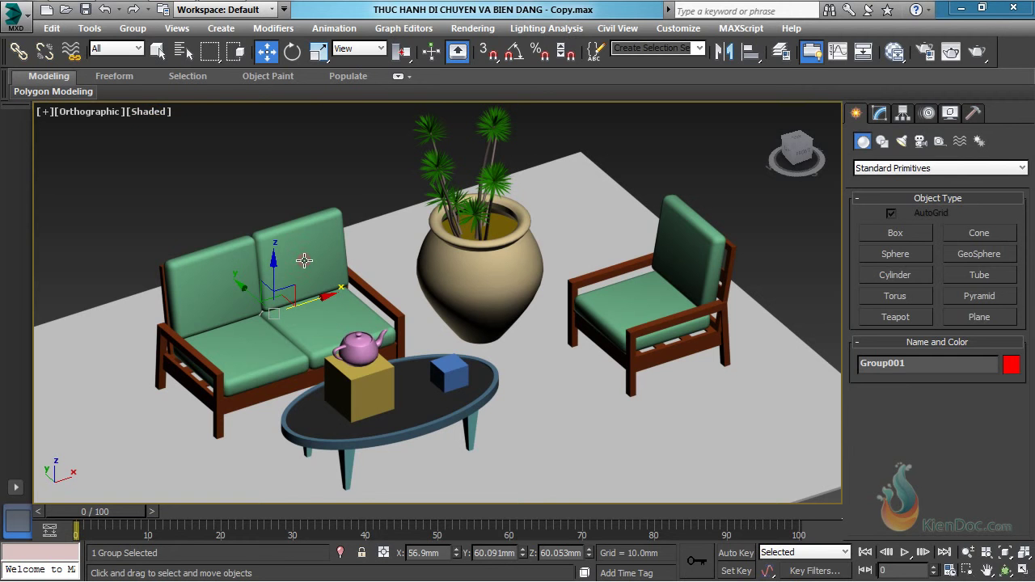
{"action": "key", "text": "ctrl+z"}
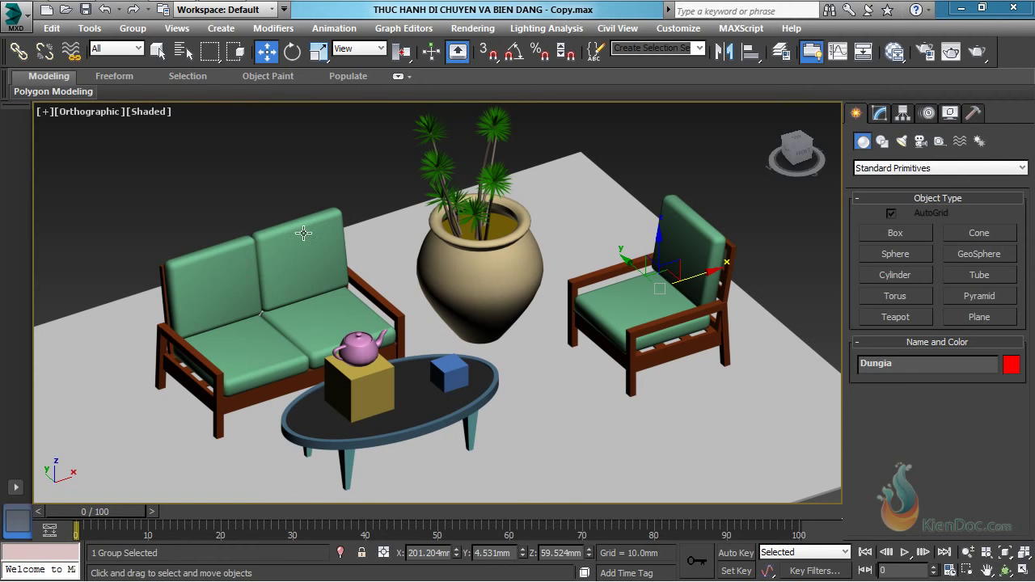
{"action": "left_click", "coordinate": [271, 257]}
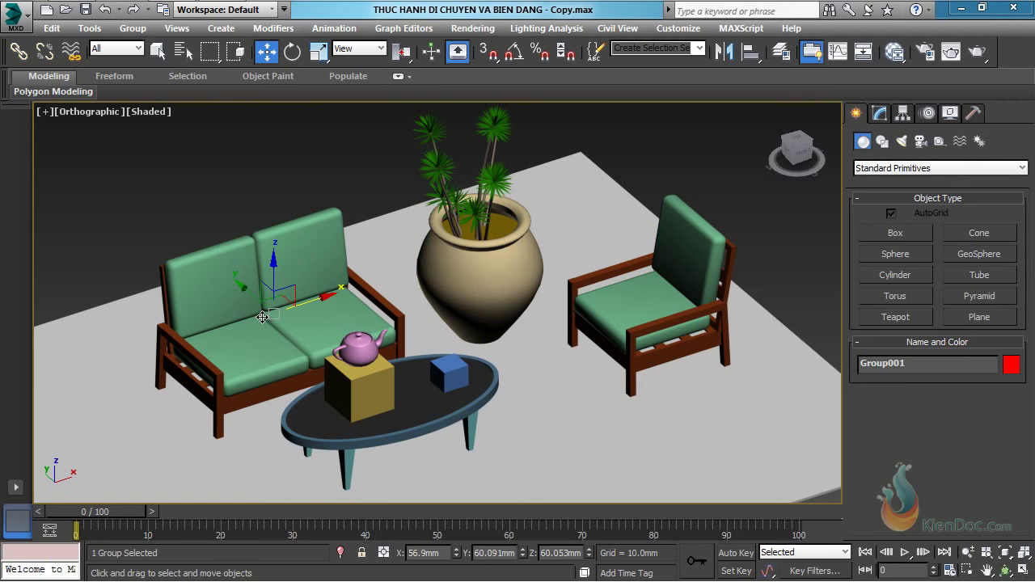
Attach the oval coffee table to the sofa group, move the combined group about 3 mm along negative X, and undo the move.
{"action": "left_click", "coordinate": [434, 409]}
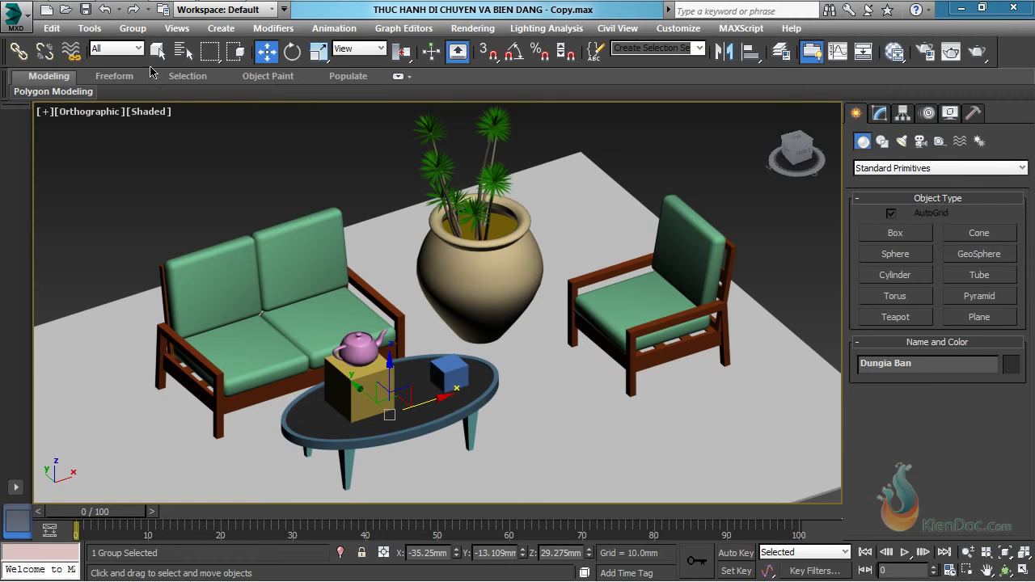
{"action": "left_click", "coordinate": [134, 28]}
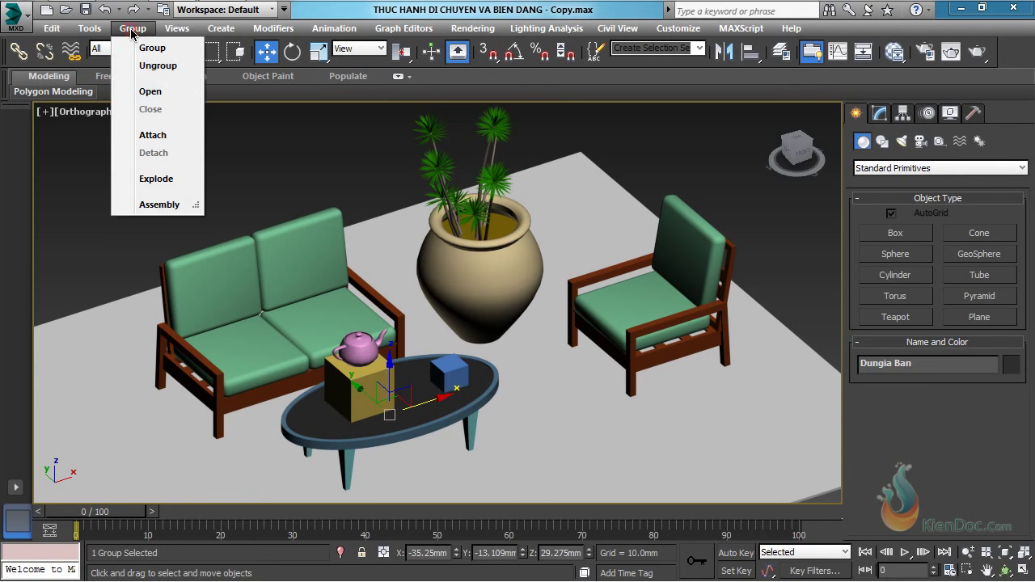
{"action": "left_click", "coordinate": [153, 136]}
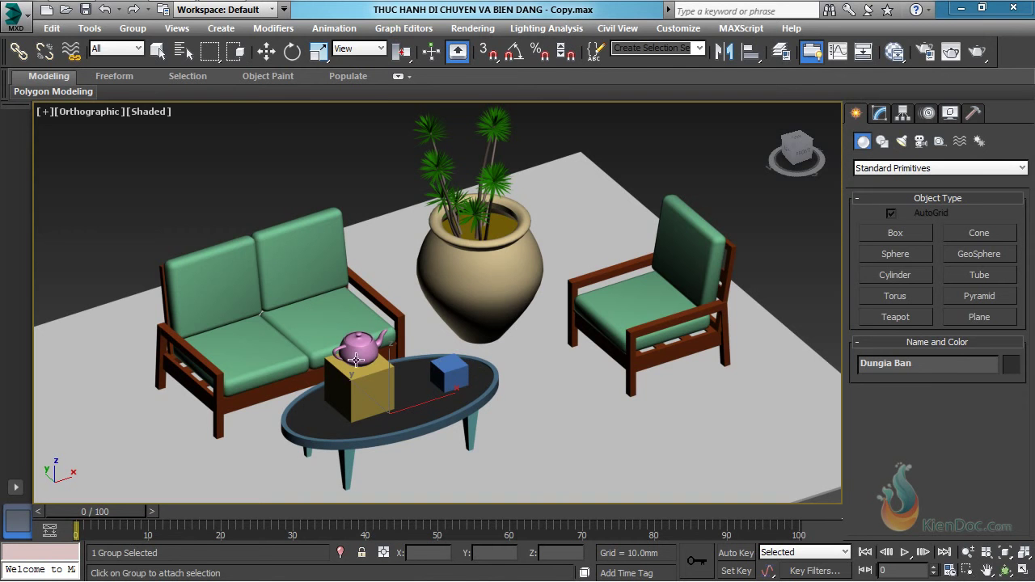
{"action": "left_click", "coordinate": [134, 27]}
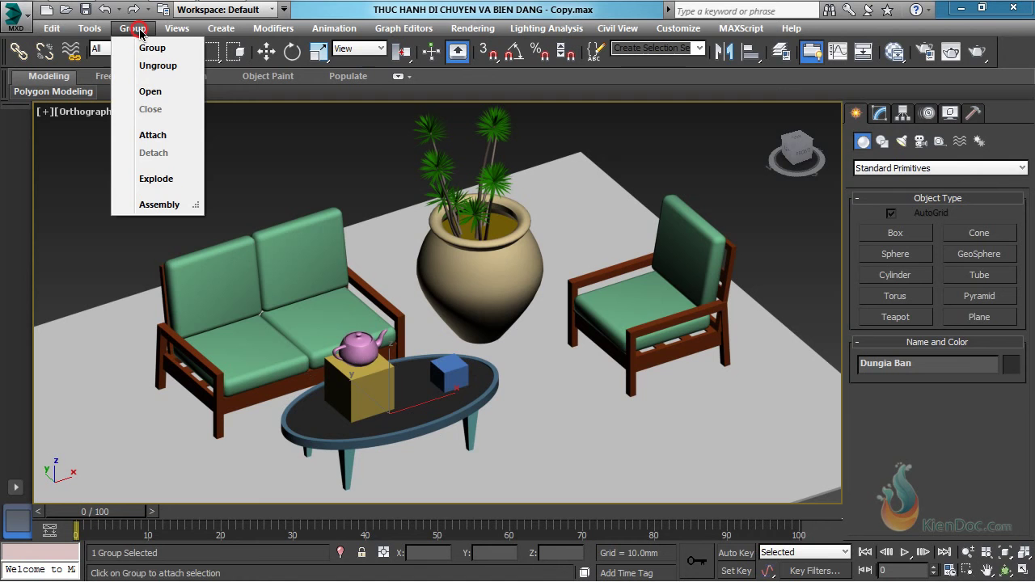
{"action": "left_click", "coordinate": [153, 135]}
{"action": "left_click", "coordinate": [315, 229]}
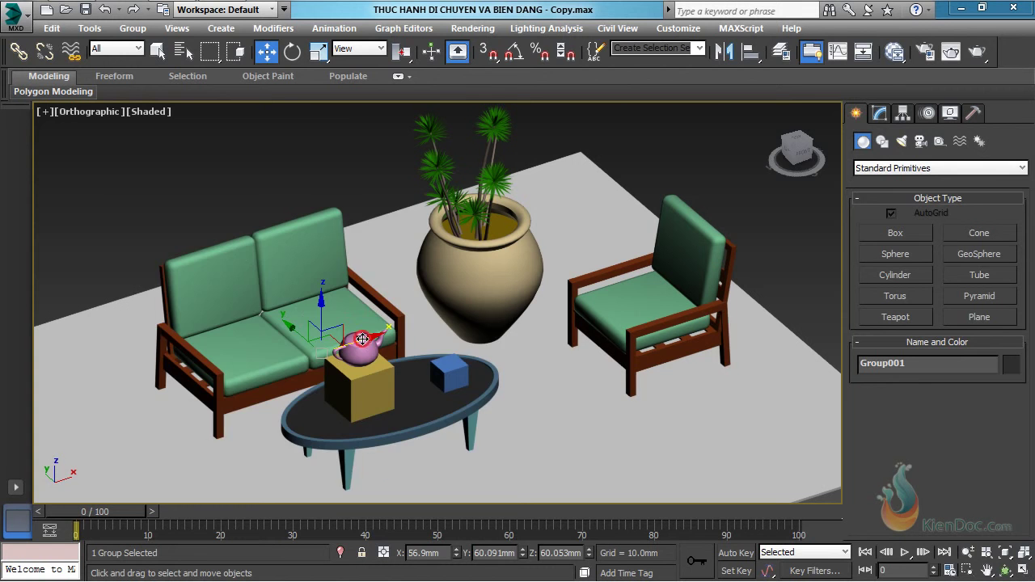
{"action": "mouse_move", "coordinate": [362, 339]}
{"action": "left_mouse_down"}
{"action": "mouse_move", "coordinate": [451, 320]}
{"action": "mouse_move", "coordinate": [344, 344]}
{"action": "mouse_move", "coordinate": [359, 339]}
{"action": "left_mouse_up"}
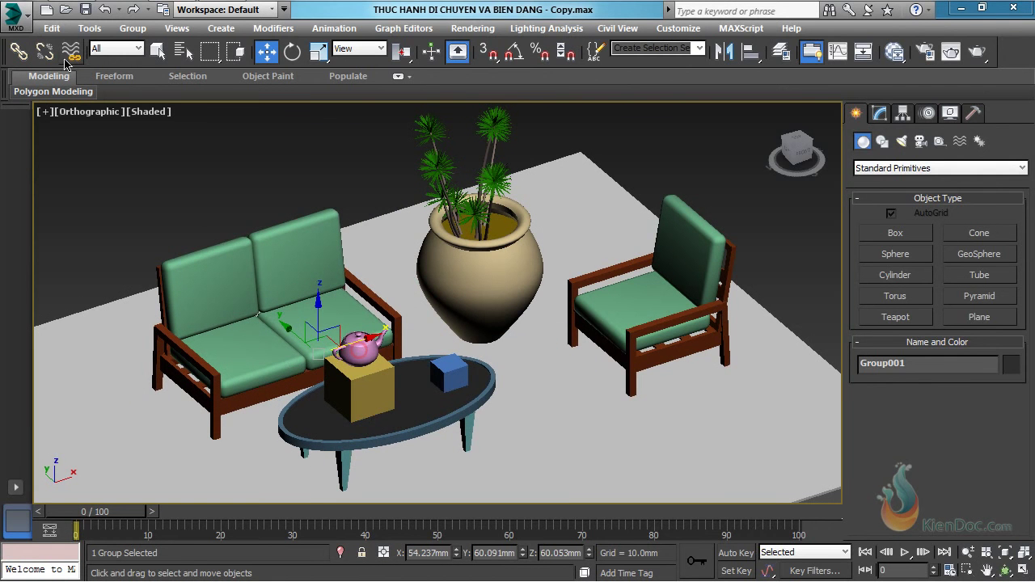
{"action": "left_click", "coordinate": [104, 9]}
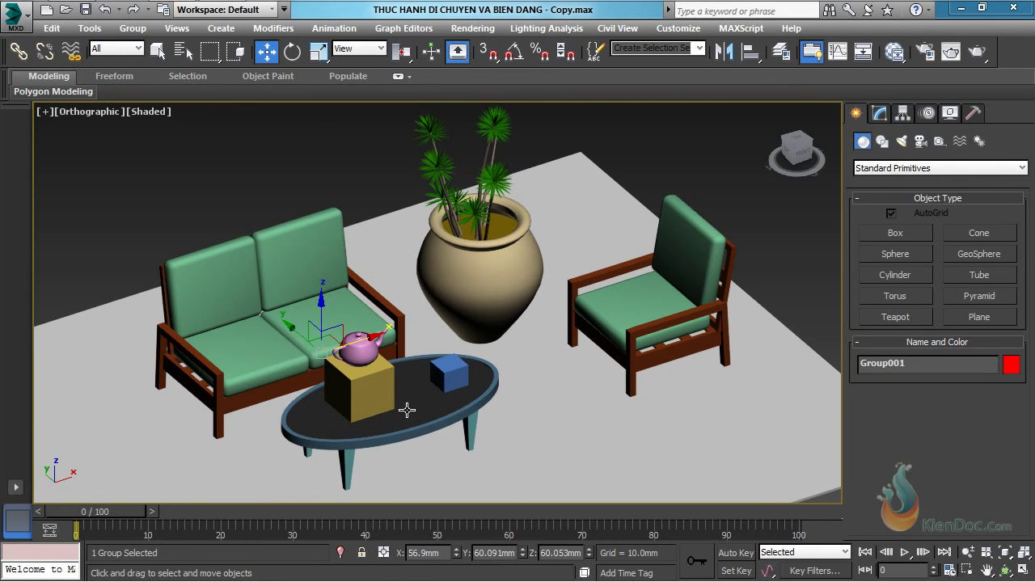
Explode the combined sofa-and-table group and undo the operation.
{"action": "left_click", "coordinate": [133, 28]}
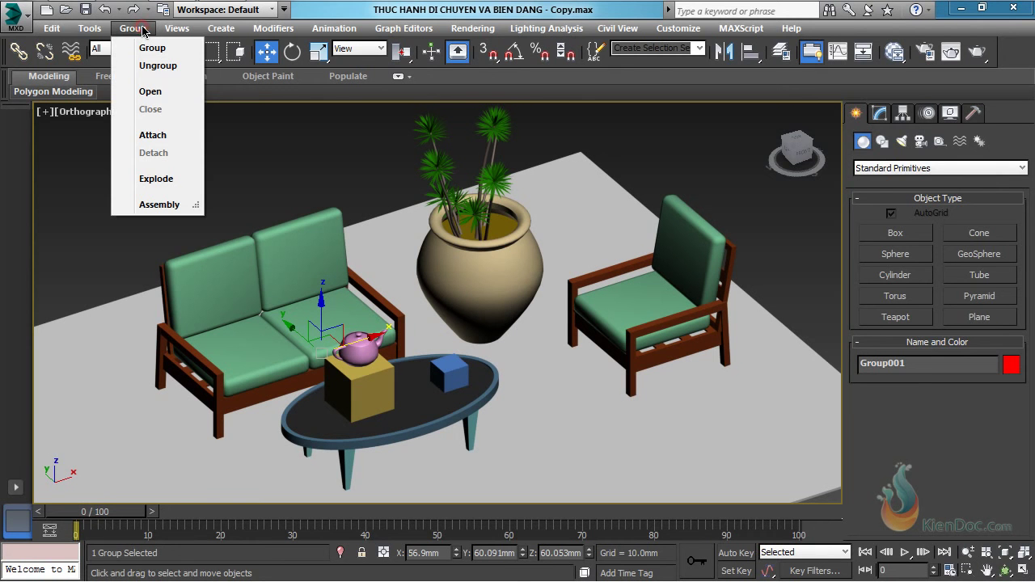
{"action": "left_click", "coordinate": [166, 182]}
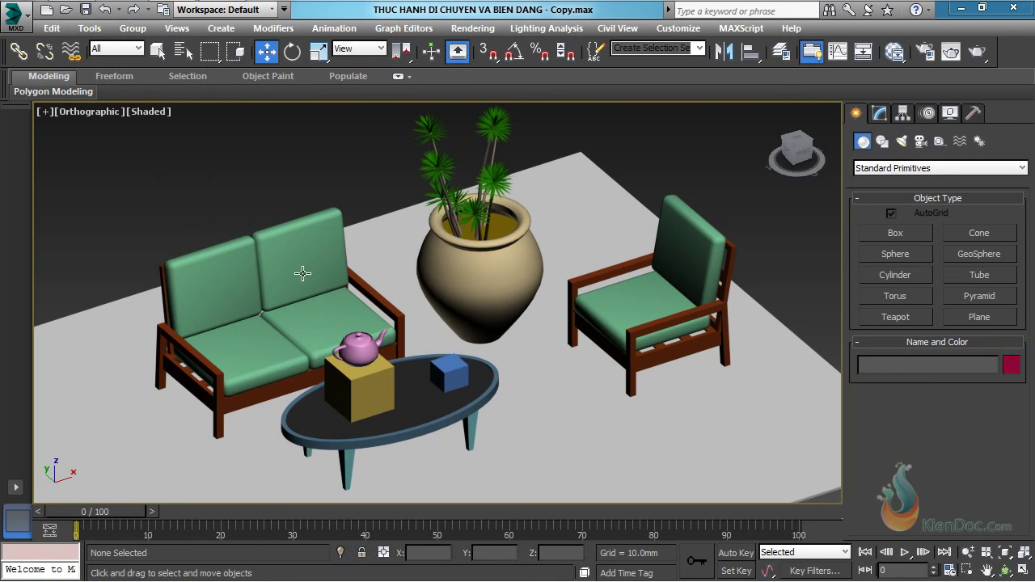
{"action": "key", "text": "ctrl+z"}
Move the combined sofa-and-table group about 7 mm in the negative X direction.
{"action": "mouse_move", "coordinate": [361, 338]}
{"action": "left_mouse_down"}
{"action": "mouse_move", "coordinate": [399, 330]}
{"action": "mouse_move", "coordinate": [354, 339]}
{"action": "left_mouse_up"}
{"action": "left_click", "coordinate": [330, 416]}
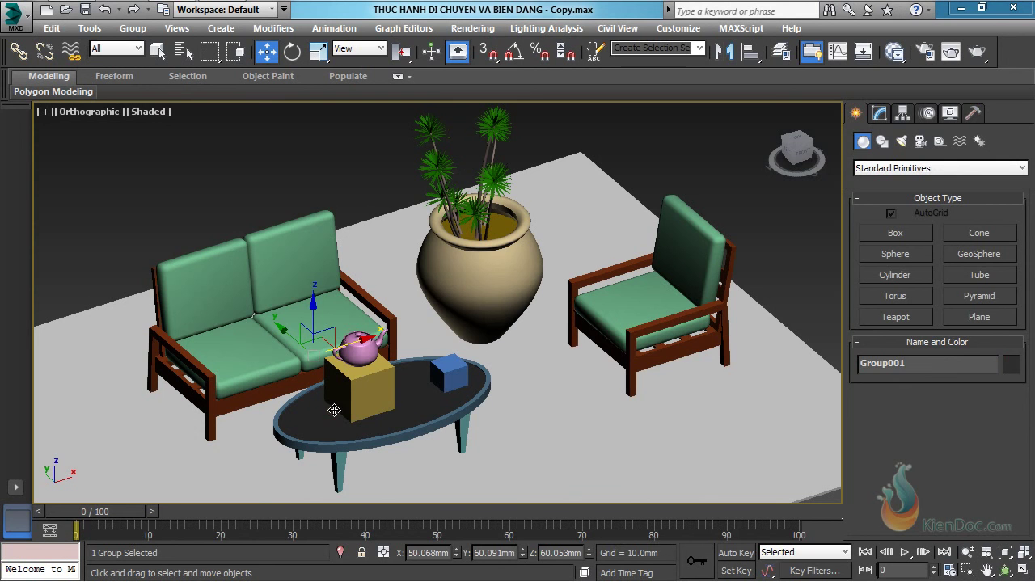
Group the sofa-and-table group with the armchair under the default name, and ungroup the new outer group.
{"action": "left_click", "coordinate": [639, 305], "text": "ctrl"}
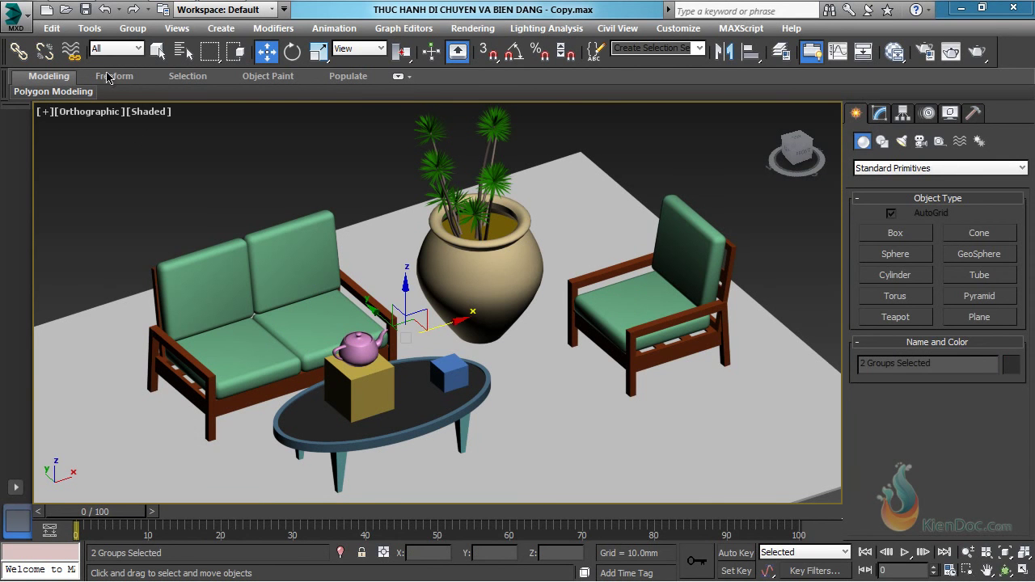
{"action": "left_click", "coordinate": [131, 30]}
{"action": "left_click", "coordinate": [145, 47]}
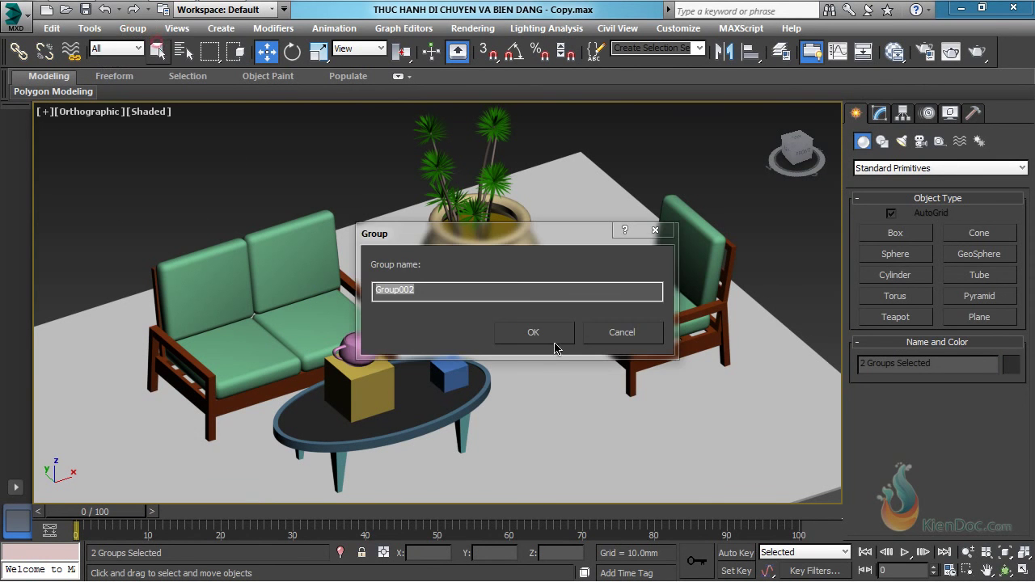
{"action": "left_click", "coordinate": [532, 331]}
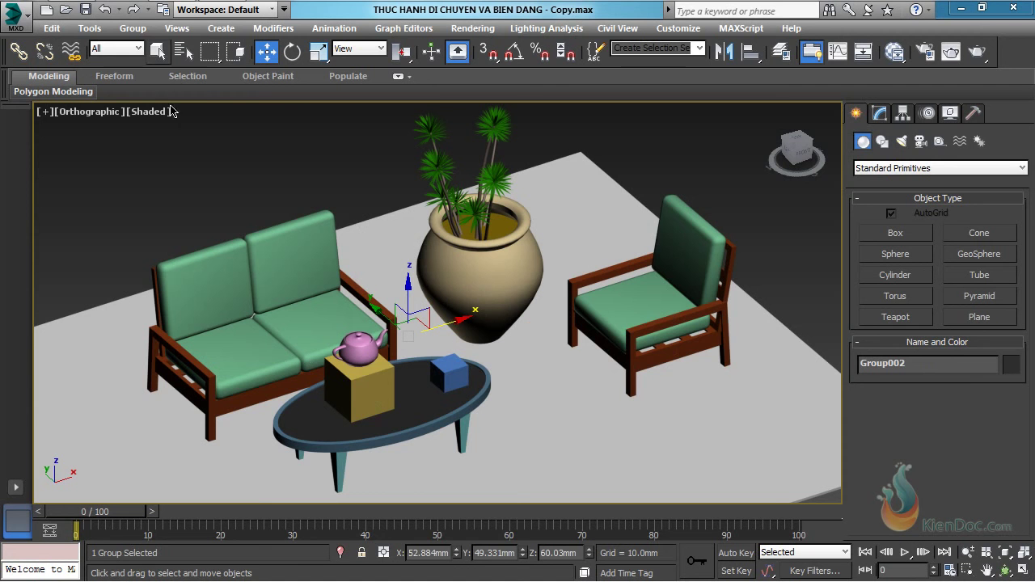
{"action": "left_click", "coordinate": [132, 30]}
{"action": "left_click", "coordinate": [151, 92]}
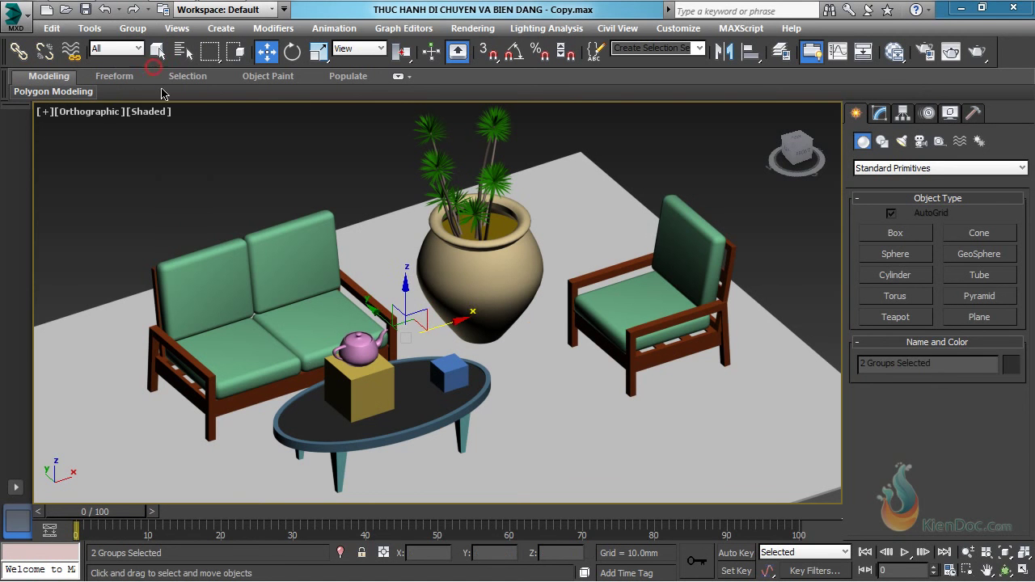
Check that the armchair selects separately, and move the sofa-and-table group about 12 mm in the negative X direction.
{"action": "left_click", "coordinate": [668, 303]}
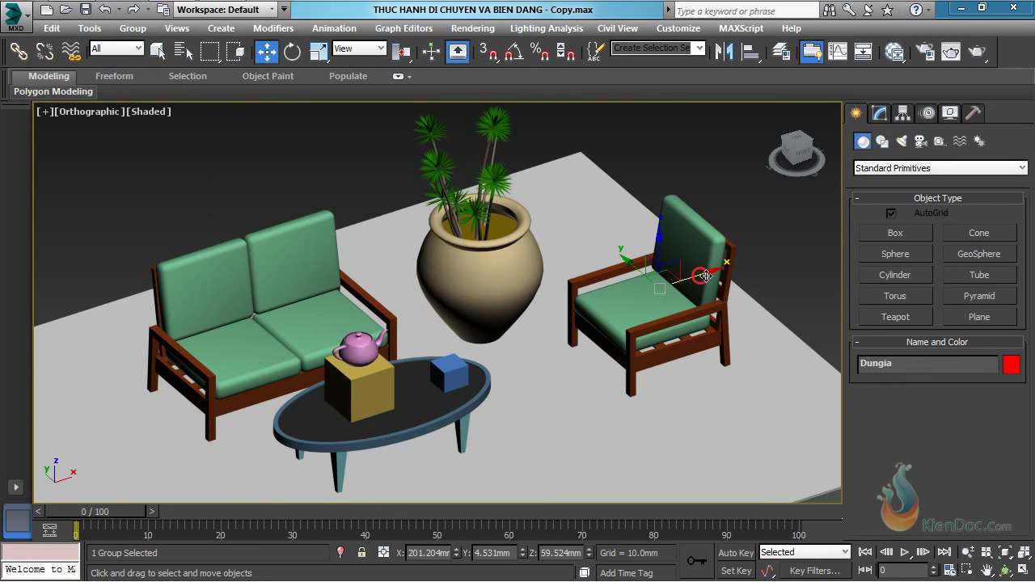
{"action": "left_click", "coordinate": [405, 421]}
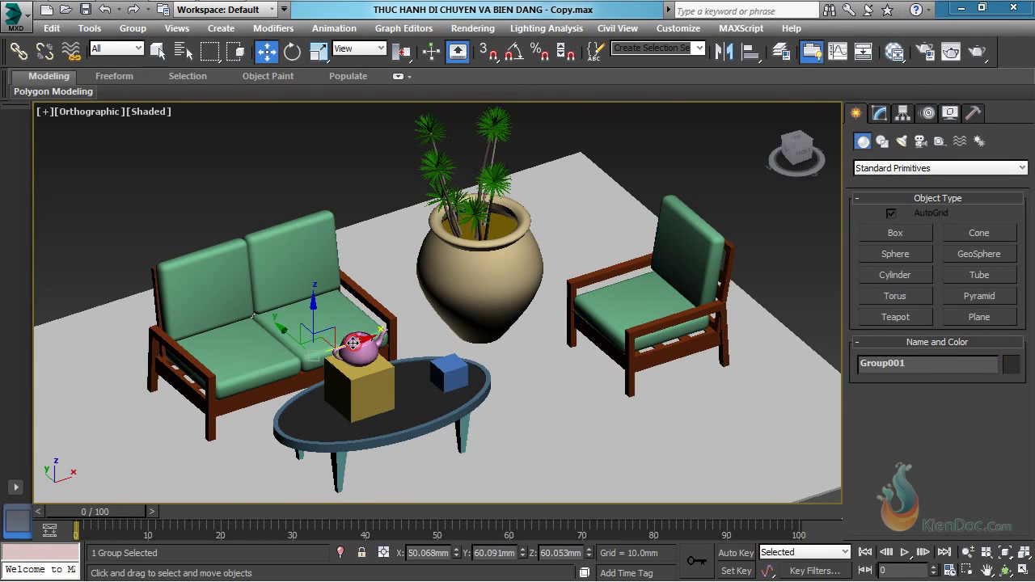
{"action": "left_click_drag", "start_coordinate": [354, 344], "coordinate": [340, 346]}
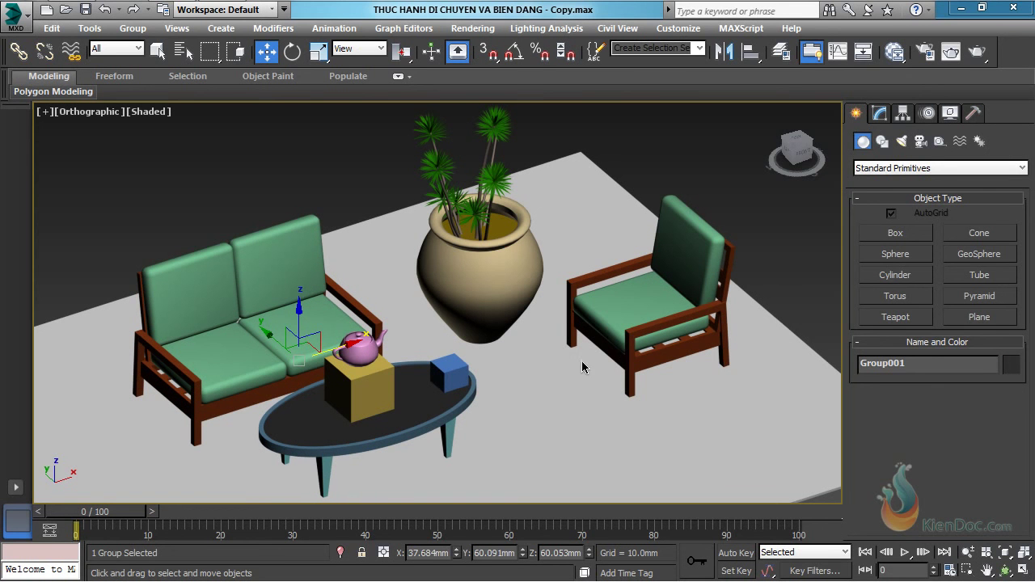
Group the sofa-and-table group and the armchair together under the name Dungia.
{"action": "left_click", "coordinate": [626, 306], "text": "ctrl"}
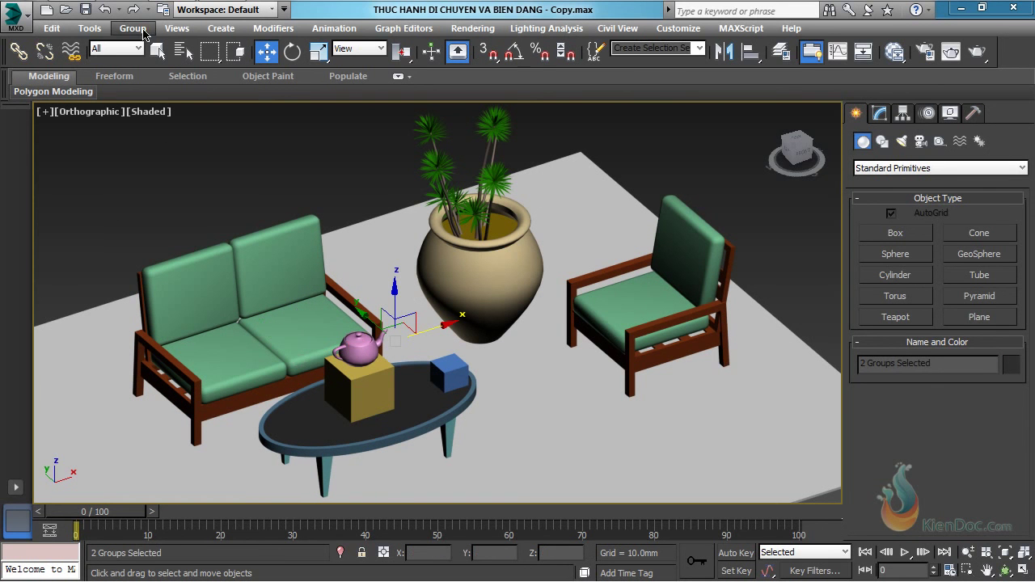
{"action": "left_click", "coordinate": [133, 28]}
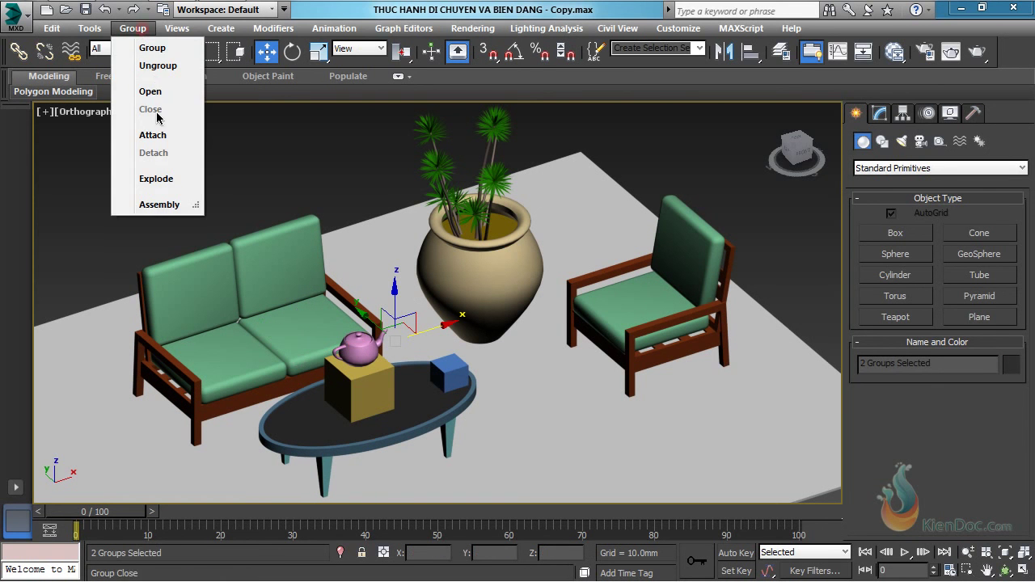
{"action": "left_click", "coordinate": [154, 47]}
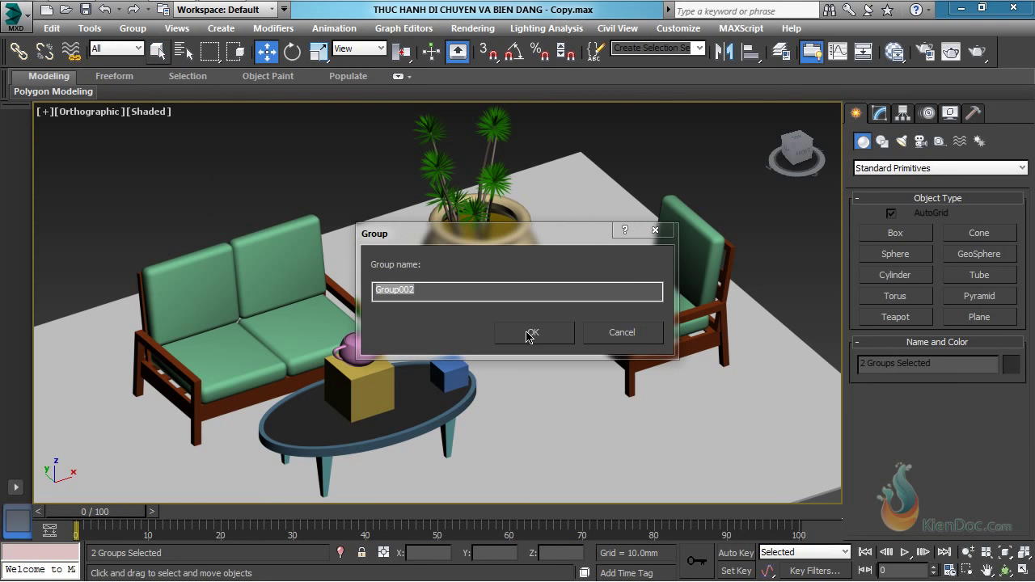
{"action": "type", "text": "Dungia"}
{"action": "left_click", "coordinate": [526, 337]}
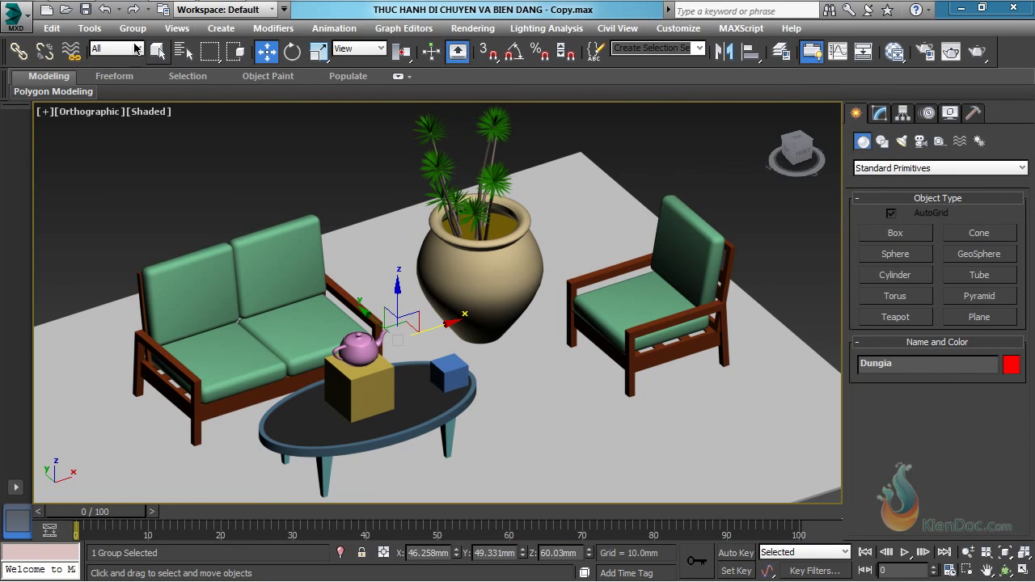
Explode the combined Dungia group, test-move the armchair's seat cushion about 4 mm along X, and undo the move.
{"action": "left_click", "coordinate": [133, 28]}
{"action": "left_click", "coordinate": [157, 178]}
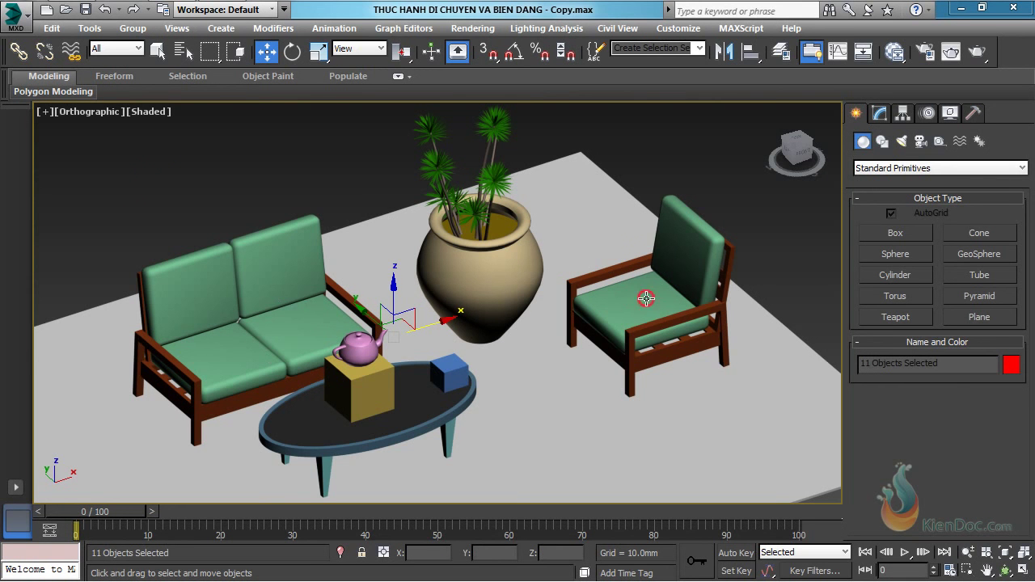
{"action": "left_click_drag", "start_coordinate": [649, 299], "coordinate": [687, 306]}
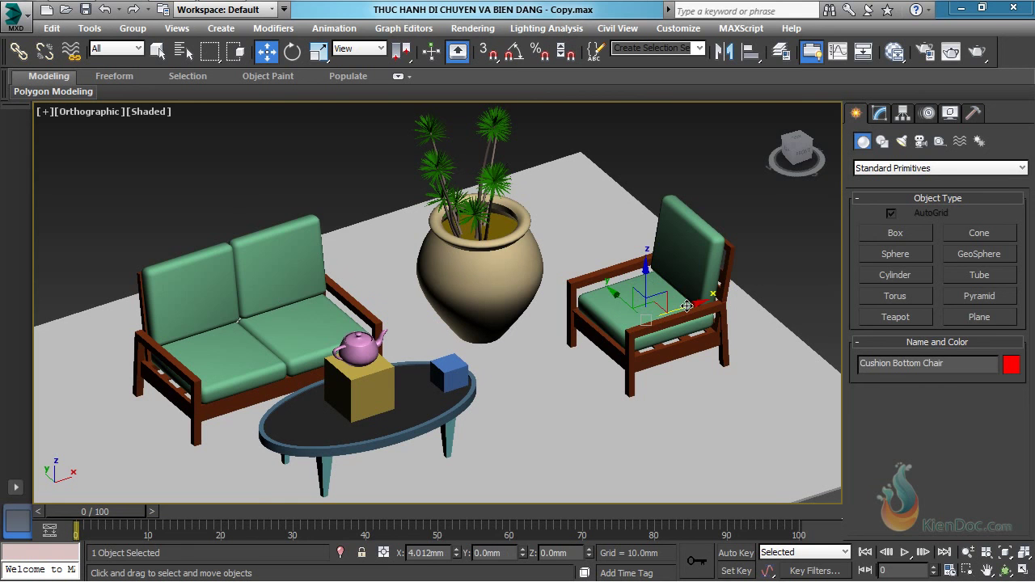
{"action": "left_click", "coordinate": [300, 261]}
{"action": "key", "text": "ctrl+z"}
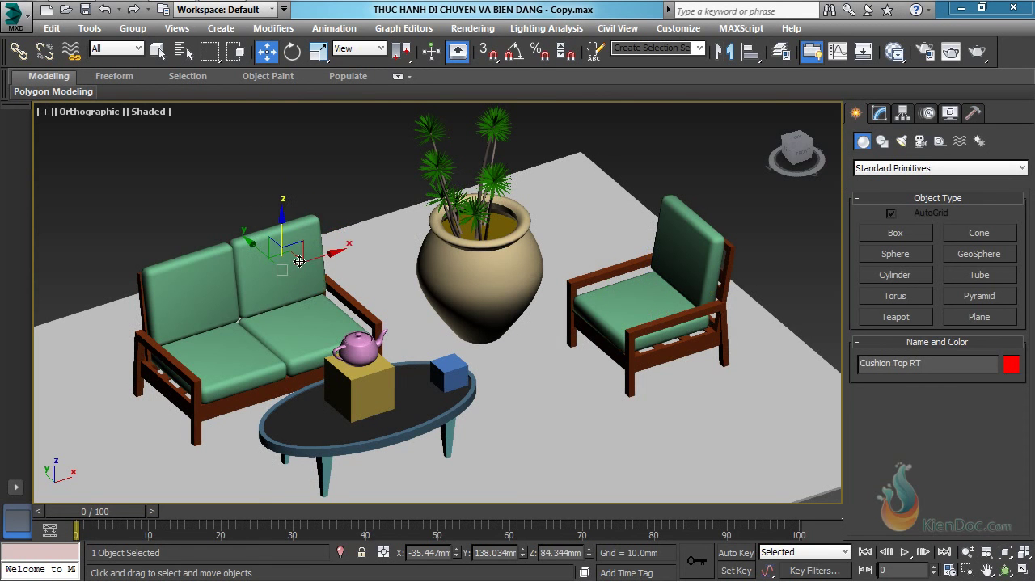